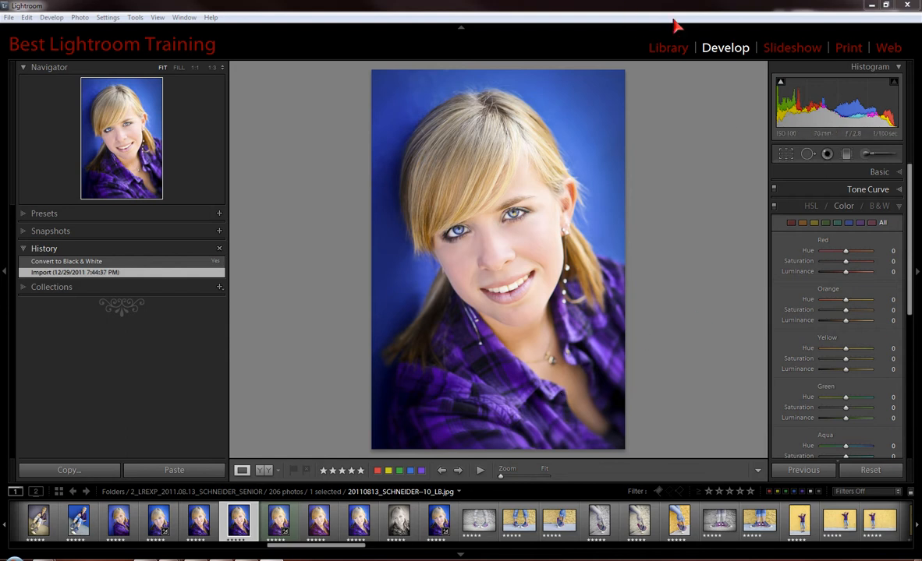
- Switch the color adjustments to HSL and set the blue saturation to -2
left_click(899, 206)
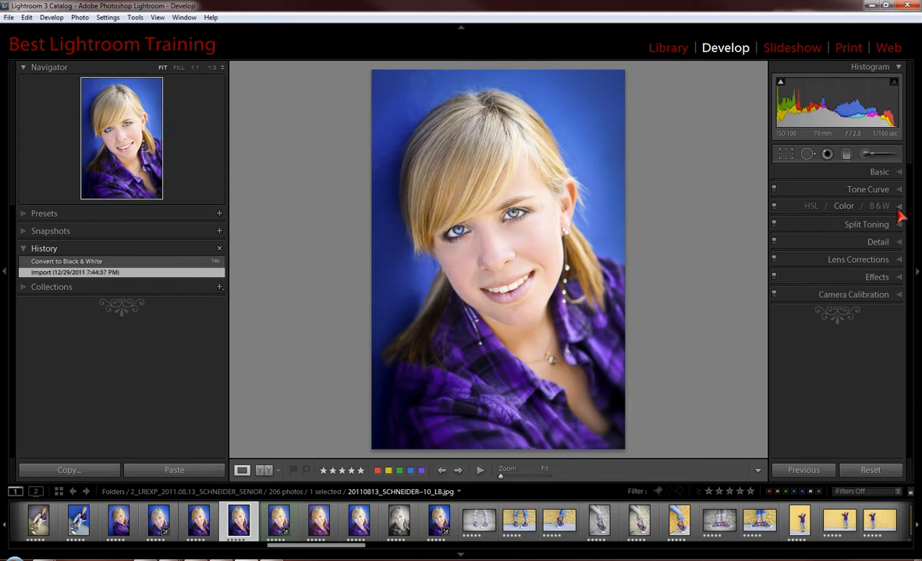
left_click(812, 217)
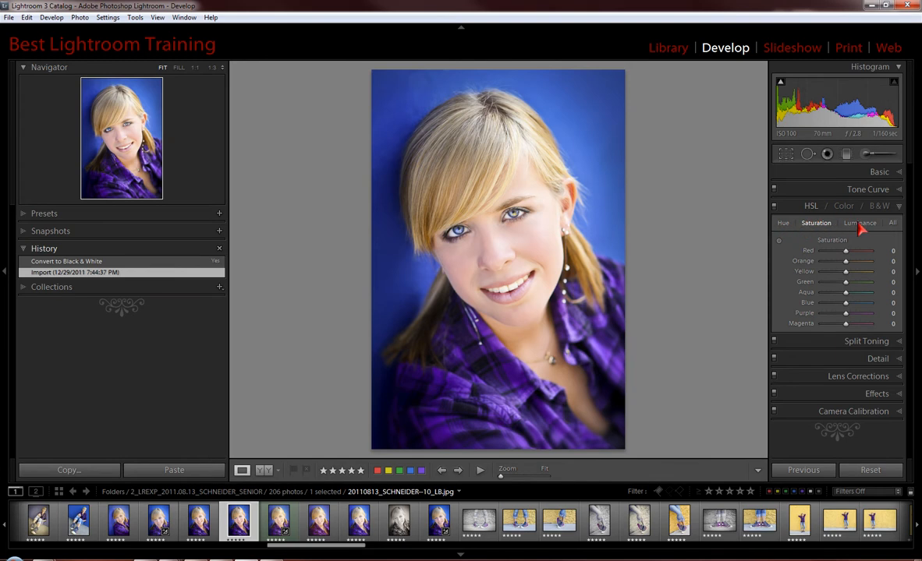
left_click(783, 223)
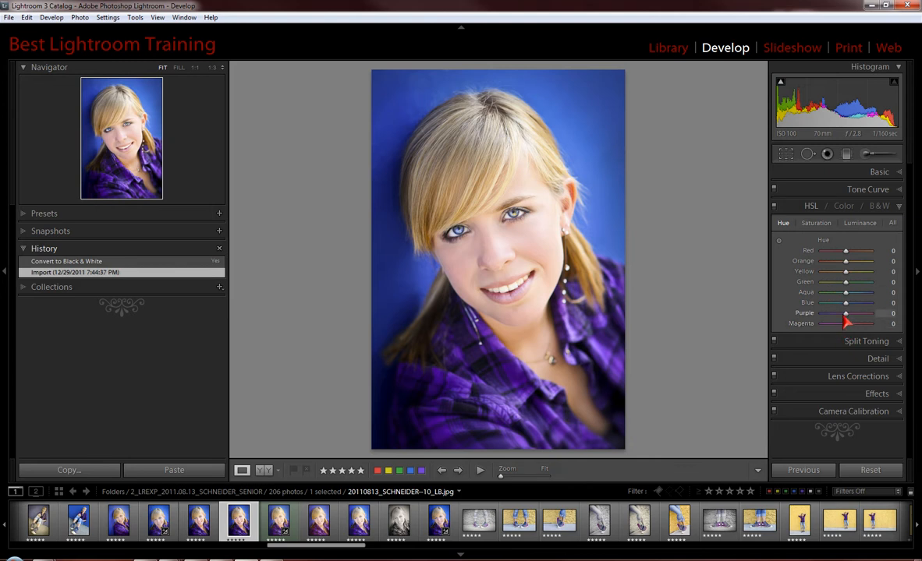
left_click(816, 224)
mouse_move(848, 303)
left_mouse_down()
mouse_move(839, 312)
mouse_move(854, 312)
mouse_move(847, 312)
left_mouse_up()
- Display all HSL sliders, try blue luminance at -70 and -16, and reset it to 0
left_click(858, 223)
left_click(852, 223)
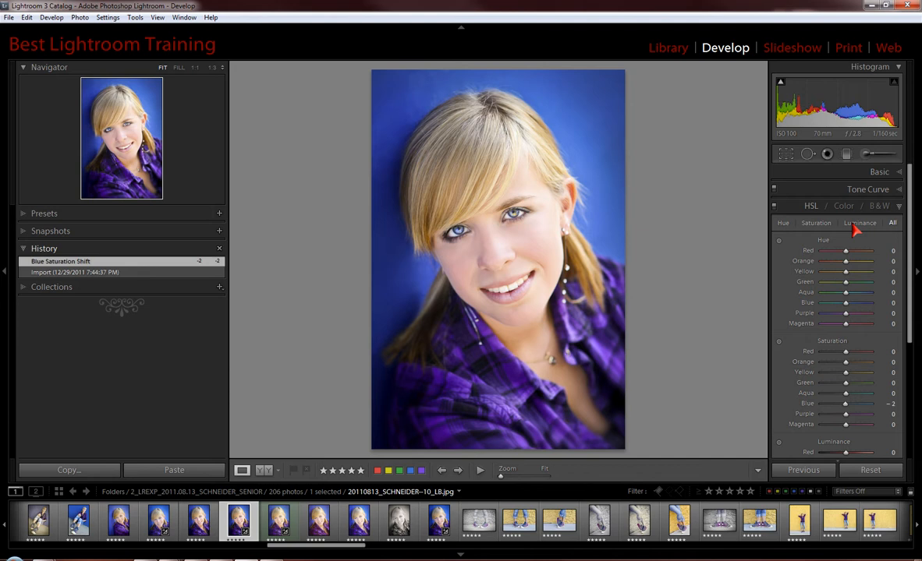
left_click_drag(910, 263, 899, 345)
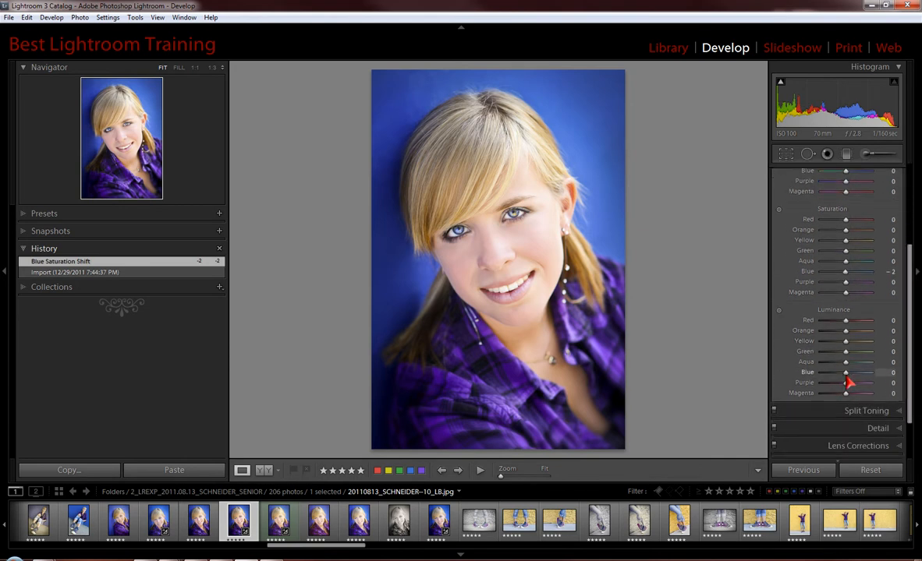
mouse_move(847, 377)
left_mouse_down()
mouse_move(867, 380)
mouse_move(799, 387)
mouse_move(847, 379)
left_mouse_up()
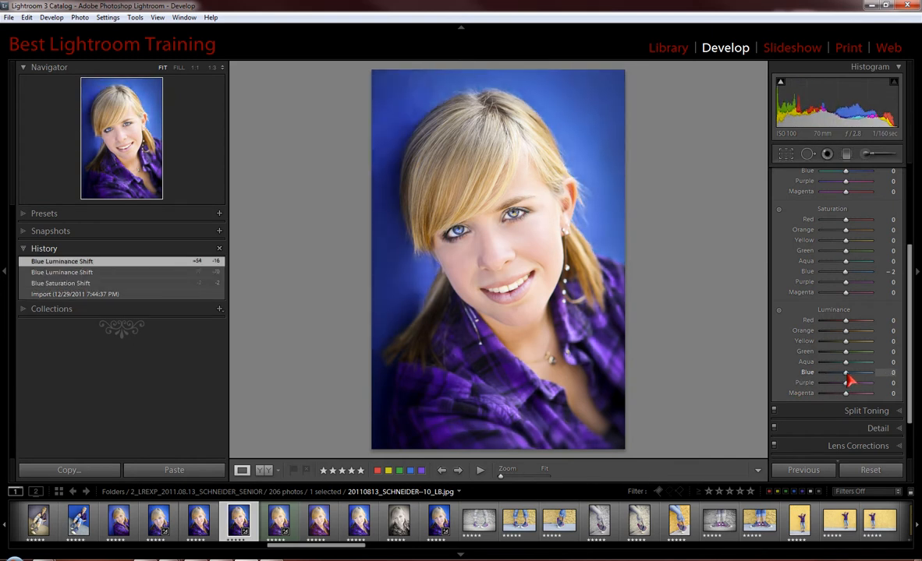
double_click(847, 379)
left_click(915, 328)
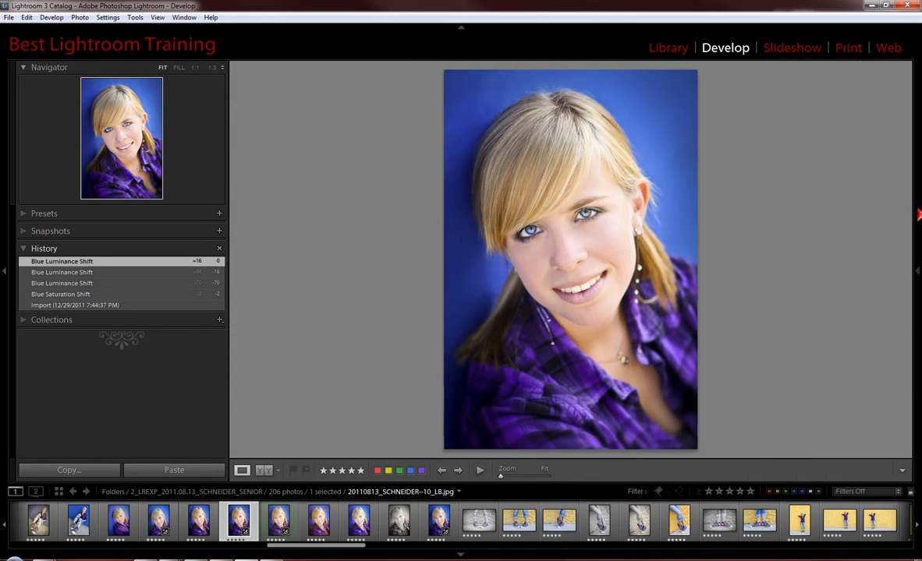
left_click(918, 286)
scroll(910, 267, "up", 5)
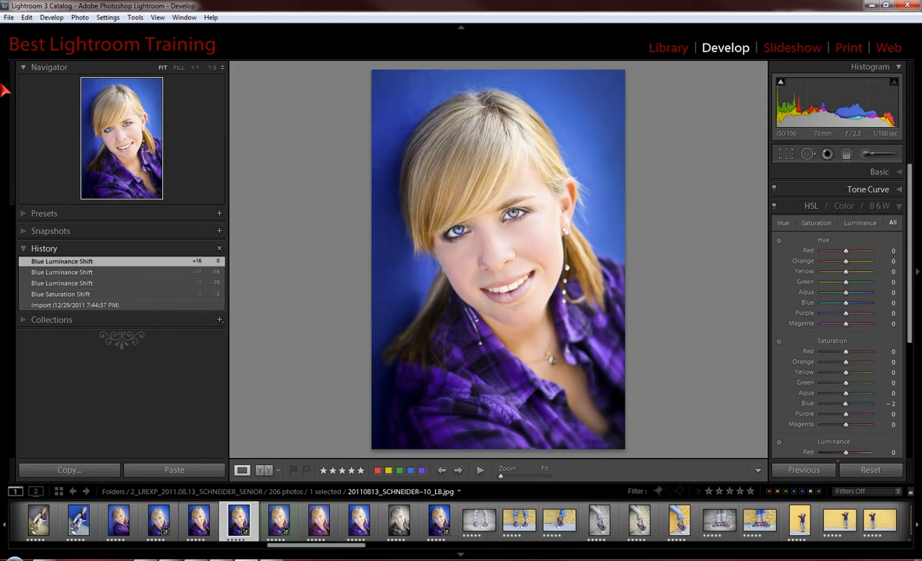
- Check the Presets preferences for the option applying auto mix when first converting to black and white
left_click(26, 17)
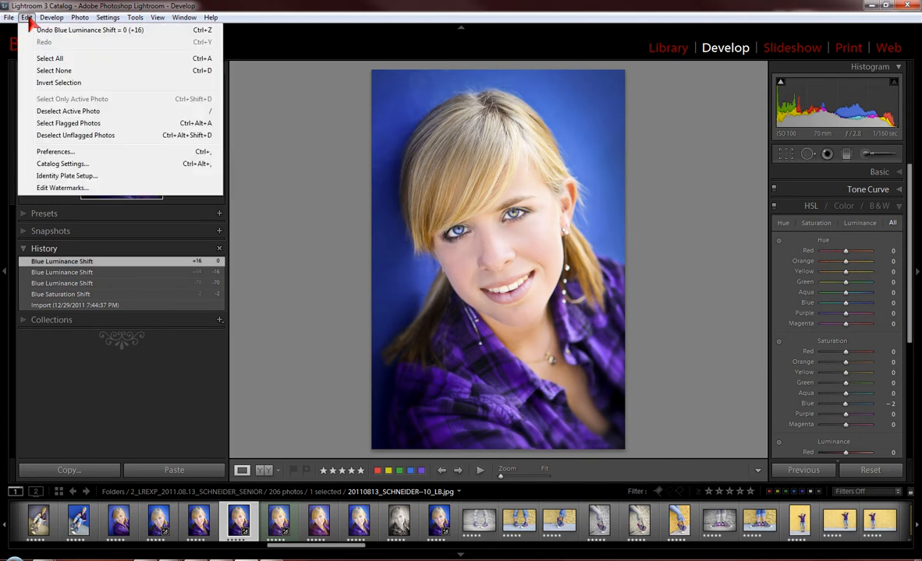
left_click(53, 152)
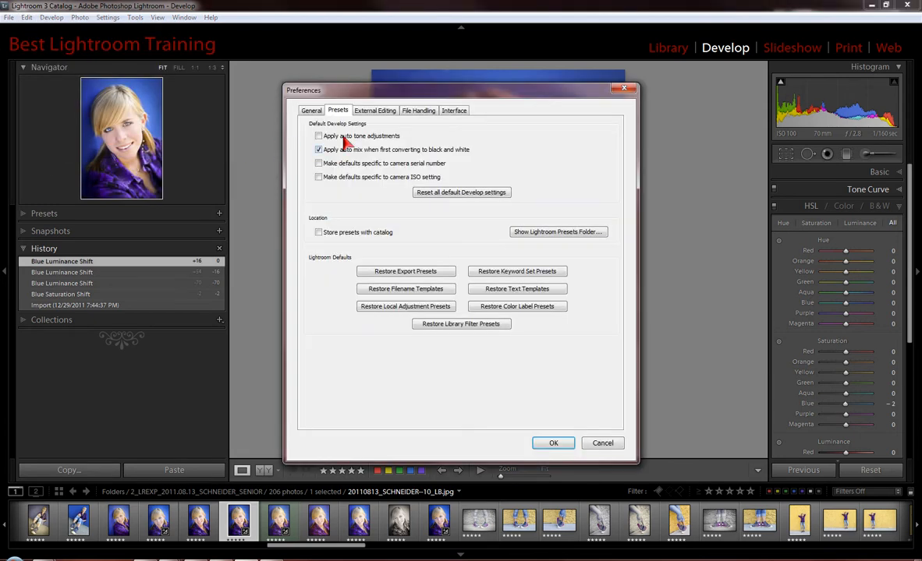
left_click(311, 111)
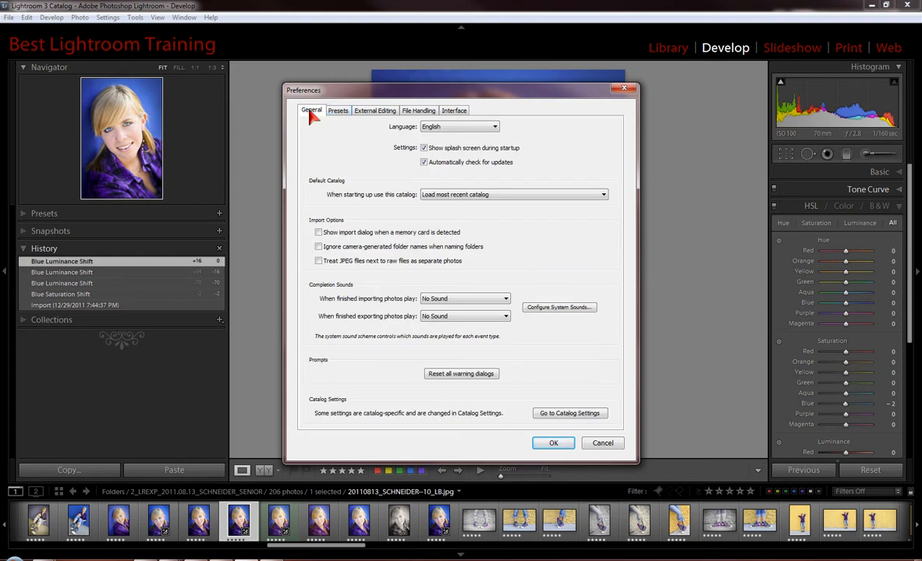
left_click(337, 111)
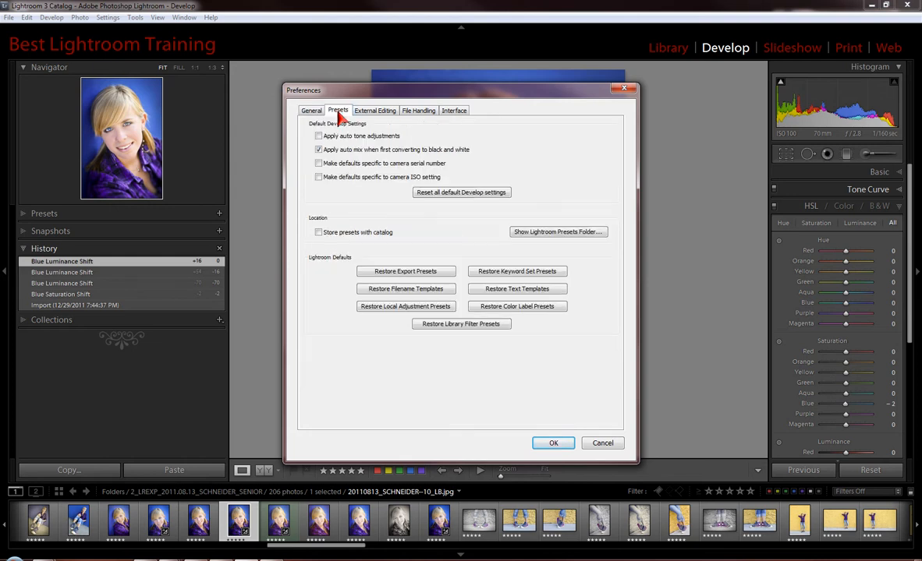
left_click(311, 112)
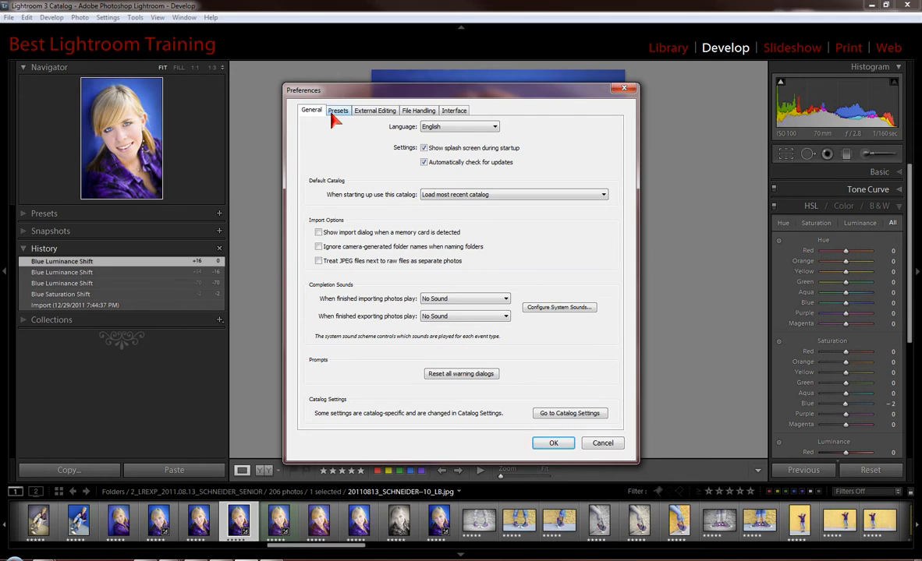
left_click(335, 112)
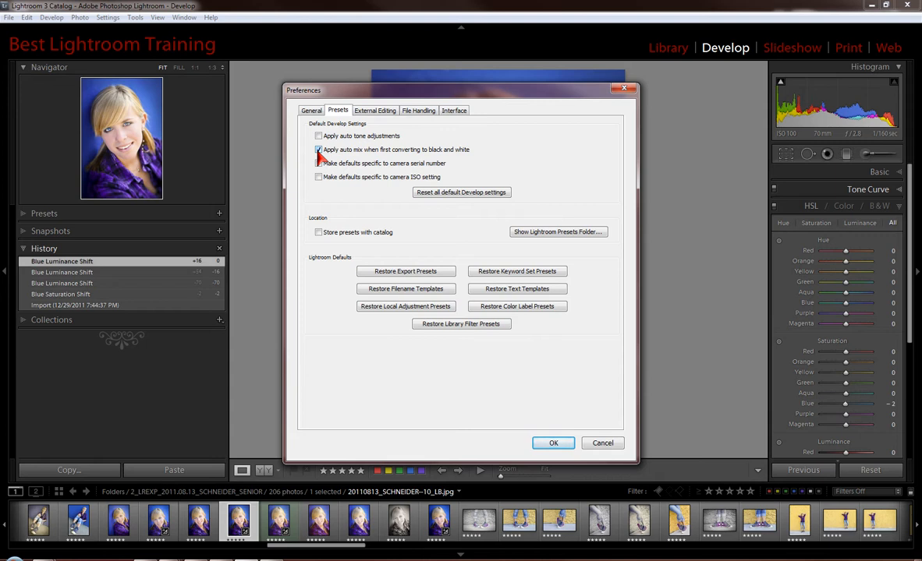
left_click(555, 443)
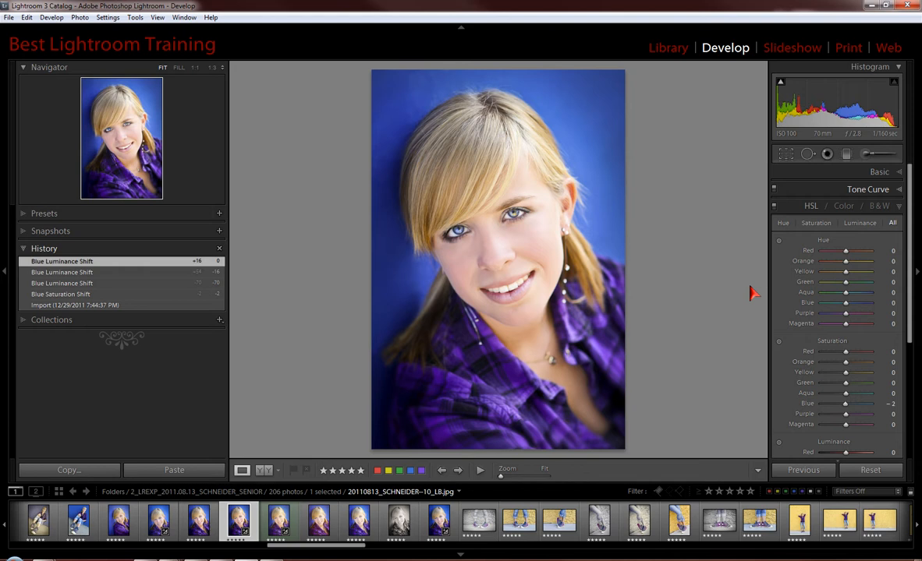
- Convert the portrait to black and white and set the mix's red level to +20, judging the effect on the face
left_click(880, 208)
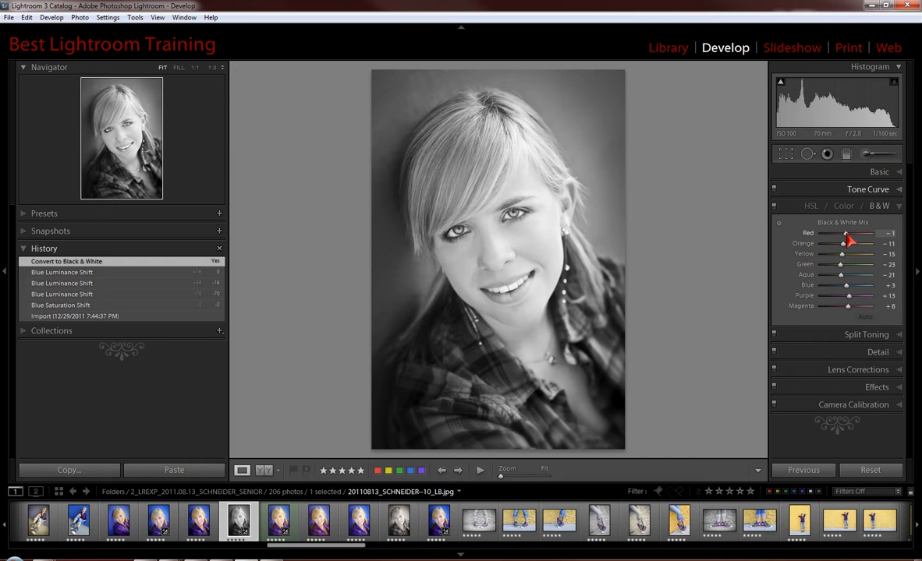
left_click(491, 248)
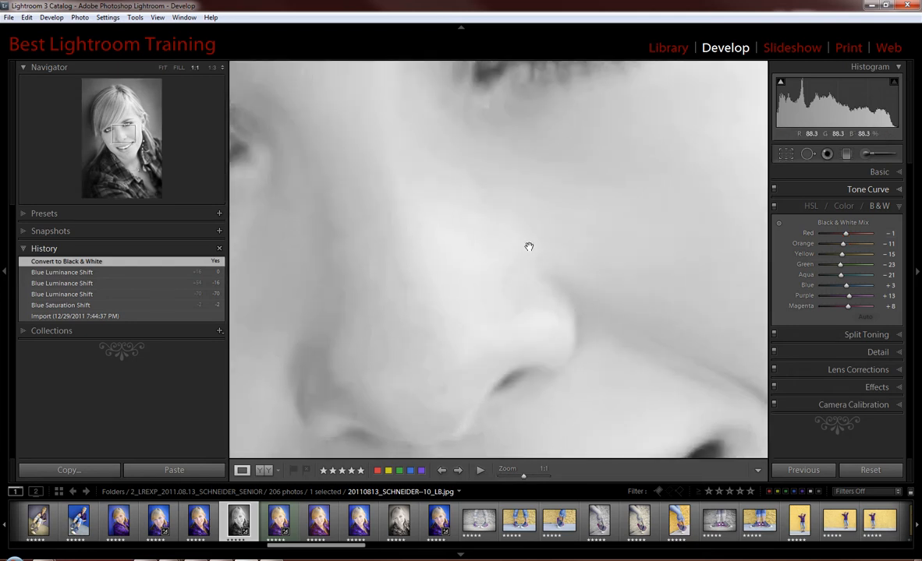
key("ctrl+minus")
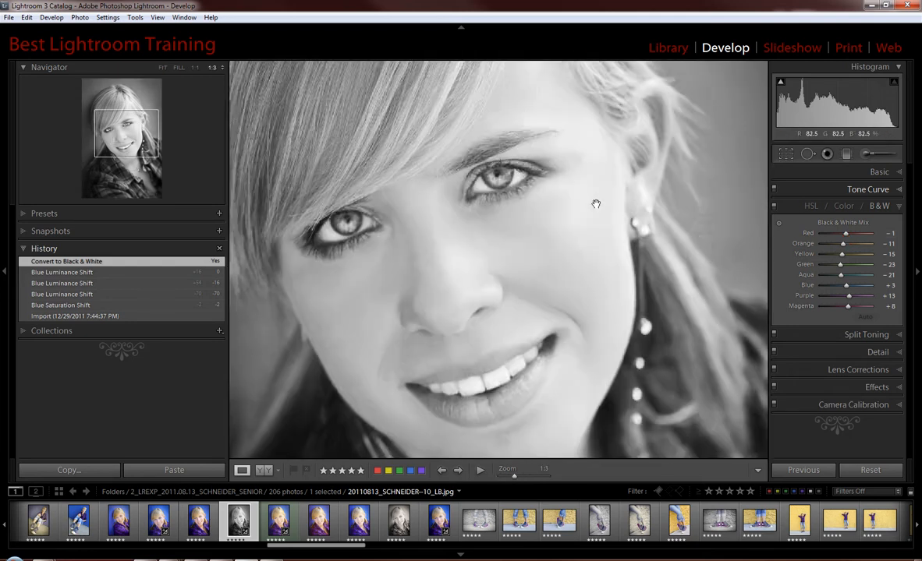
left_click_drag(568, 238, 570, 219)
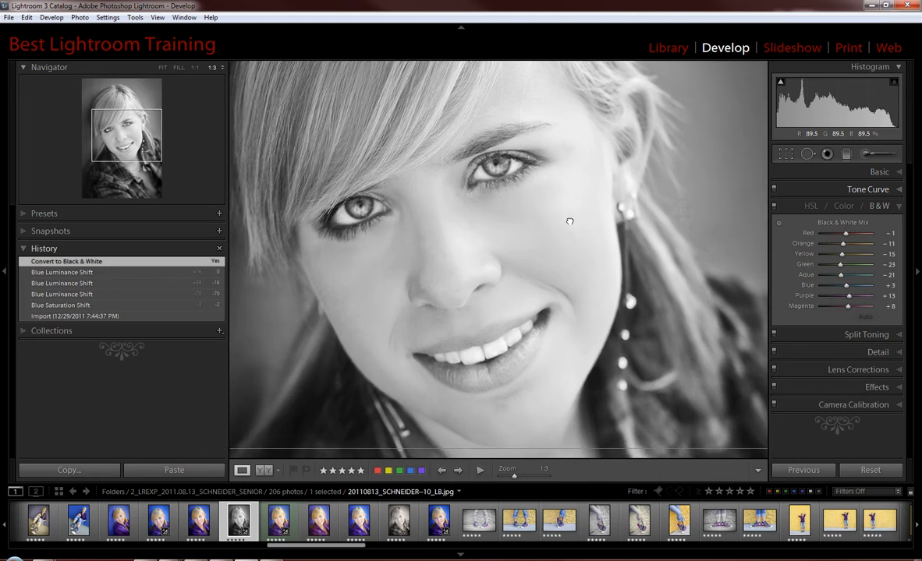
left_click_drag(846, 234, 825, 252)
mouse_move(822, 244)
left_mouse_down()
mouse_move(838, 243)
mouse_move(826, 244)
left_mouse_up()
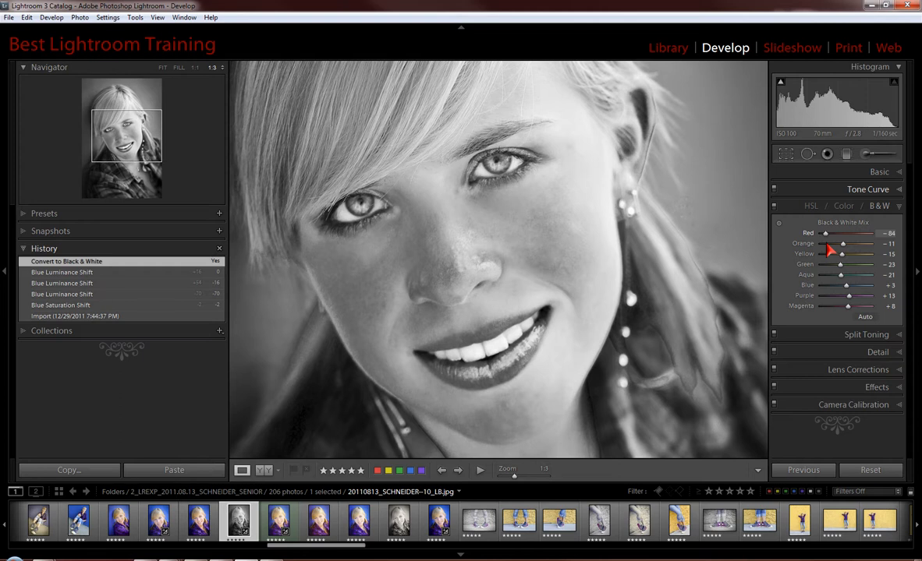
left_click_drag(827, 247, 854, 246)
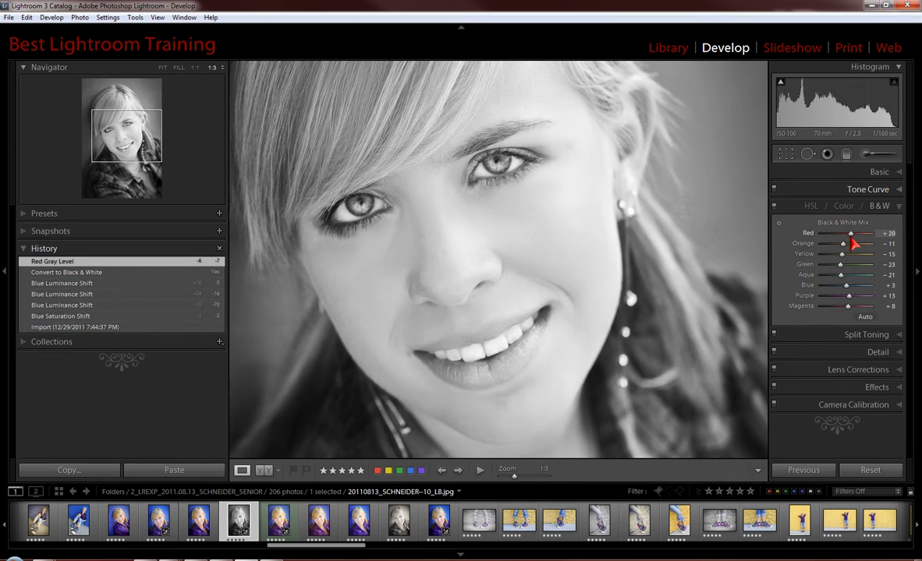
left_click_drag(853, 244, 853, 245)
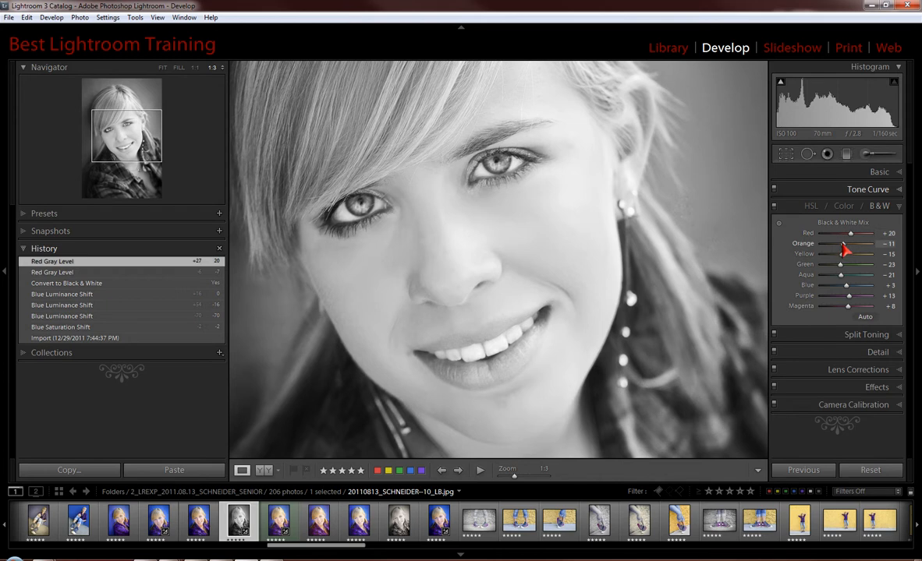
- Try the black and white mix with orange at -25 and yellow at +9
mouse_move(843, 244)
left_mouse_down()
mouse_move(826, 254)
mouse_move(840, 256)
left_mouse_up()
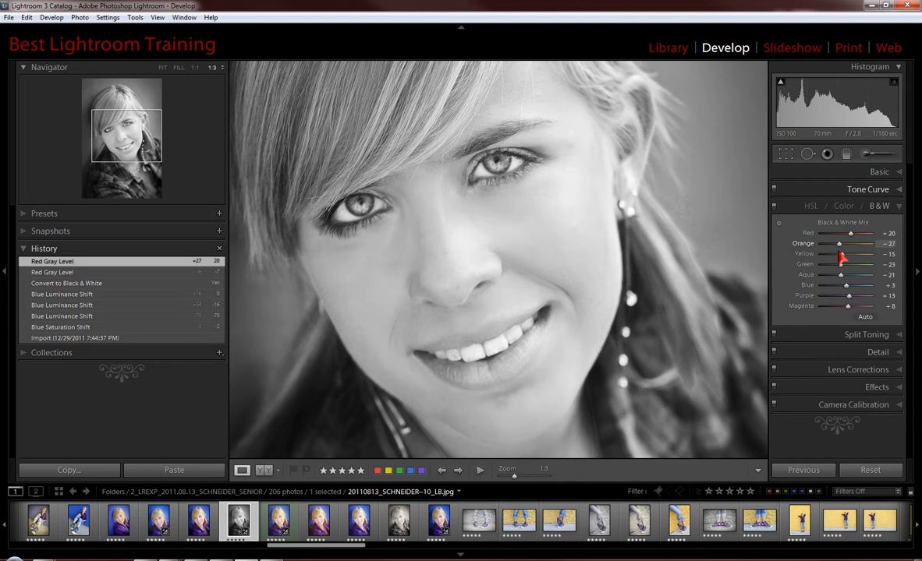
mouse_move(839, 256)
left_mouse_down()
mouse_move(858, 260)
mouse_move(833, 260)
mouse_move(842, 268)
left_mouse_up()
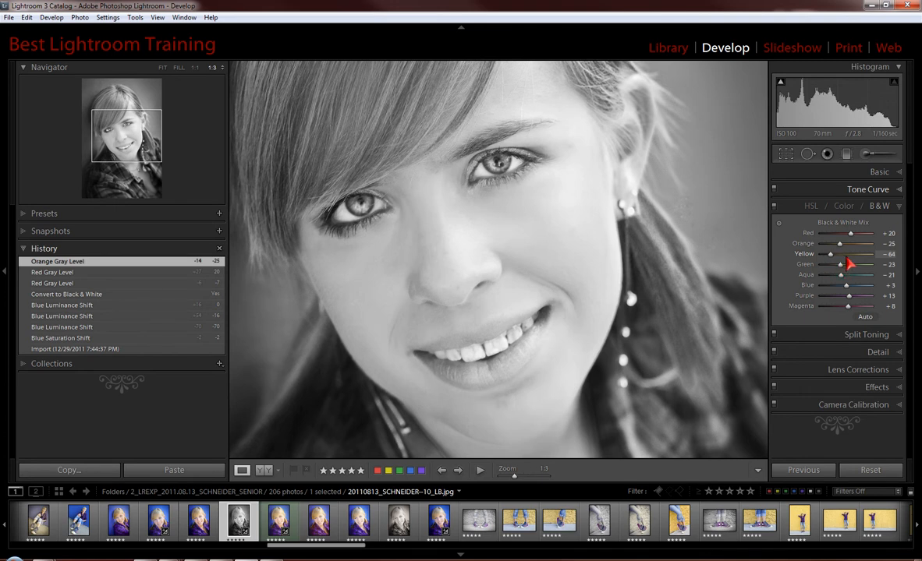
left_click_drag(832, 264, 842, 264)
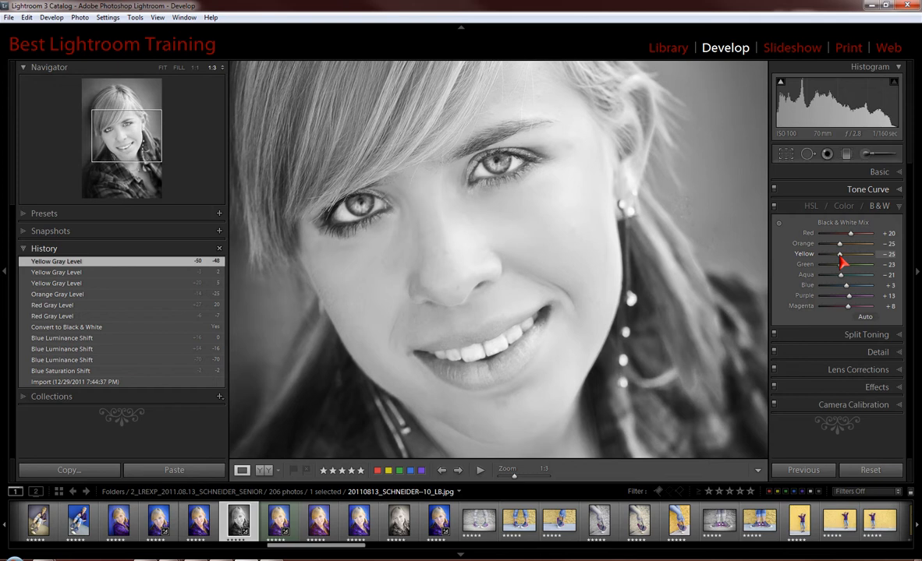
left_click_drag(842, 264, 850, 267)
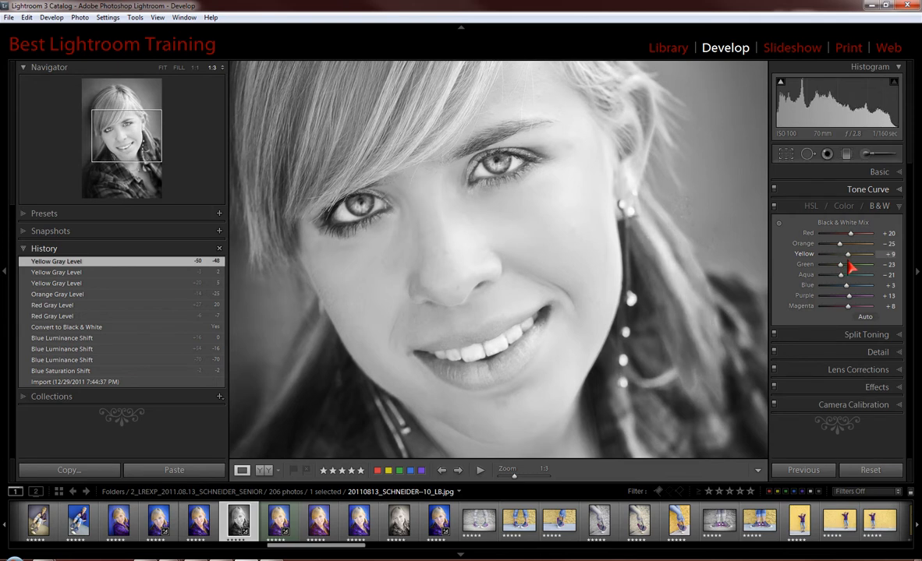
- Adjust the black and white mix to yellow -14, blue +23 and orange -7, judging the whole portrait
left_click(746, 246)
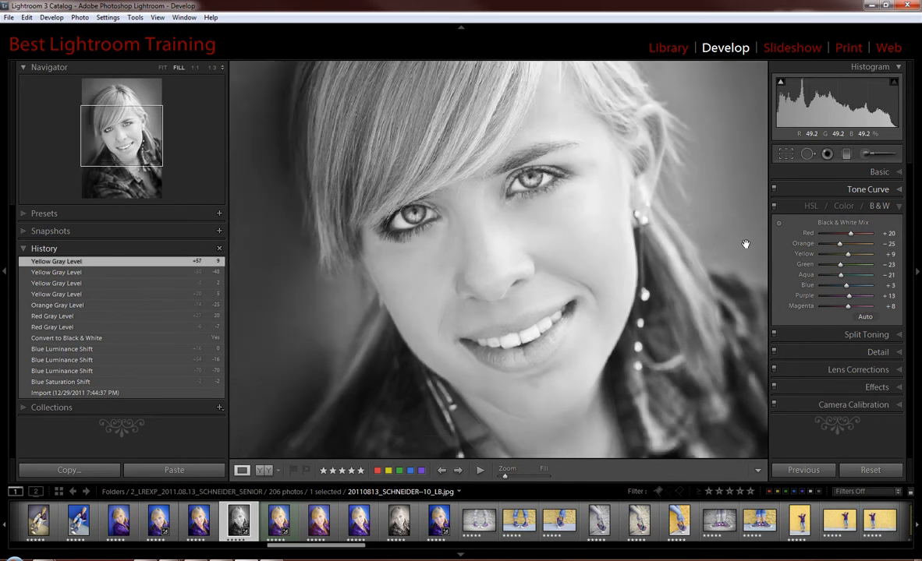
left_click(747, 245)
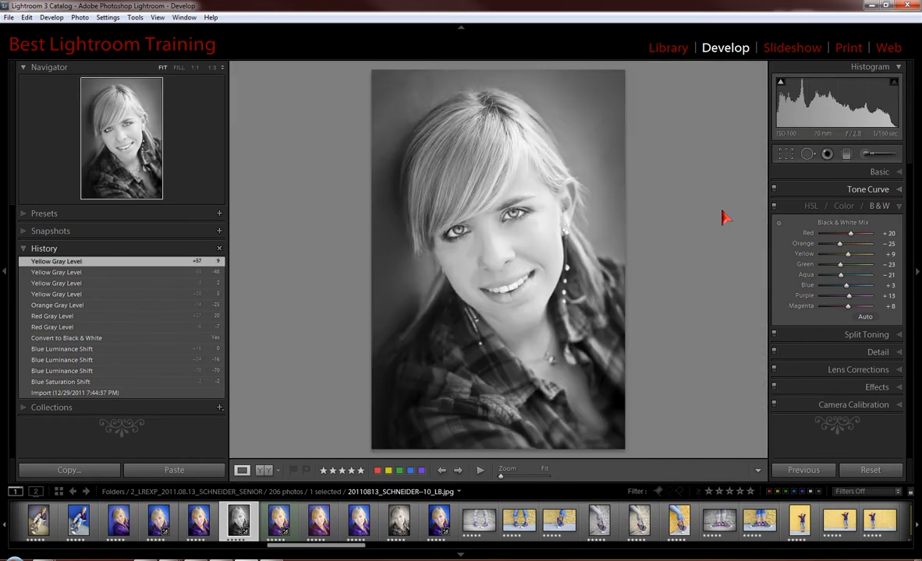
left_click_drag(848, 256, 842, 257)
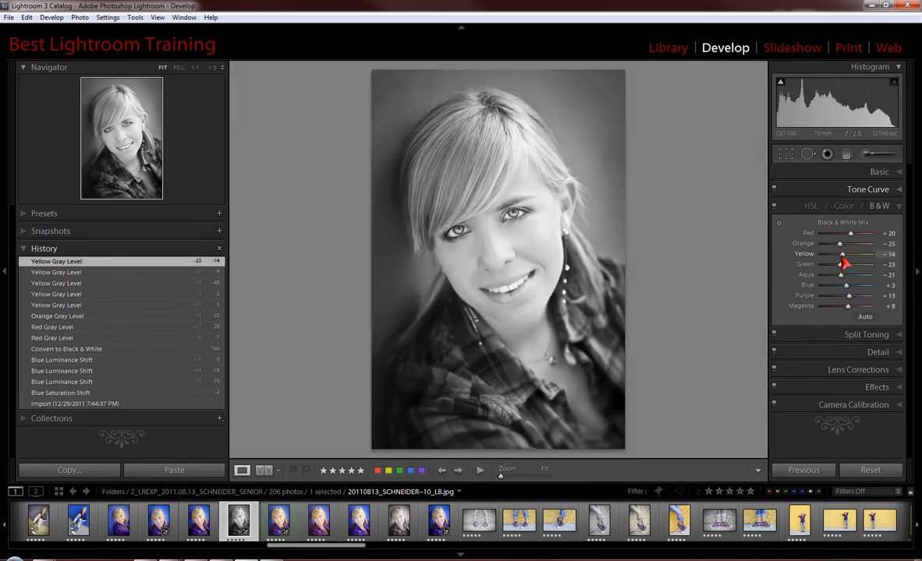
left_click_drag(848, 291, 851, 292)
left_click_drag(840, 244, 847, 249)
- Compare darker and lighter yellow levels for the blonde hair and set yellow to -55
mouse_move(842, 254)
left_mouse_down()
mouse_move(838, 263)
mouse_move(832, 258)
mouse_move(840, 266)
left_mouse_up()
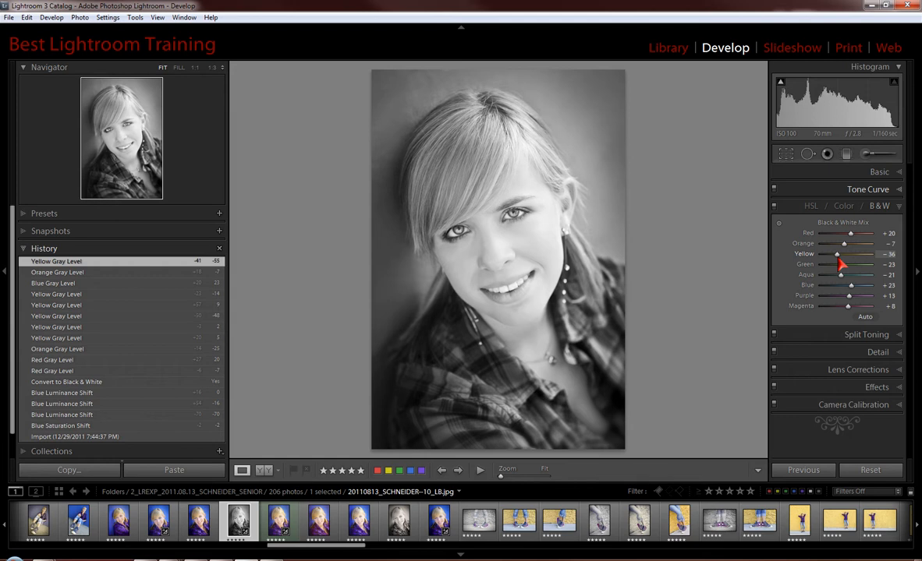
left_click_drag(840, 265, 847, 266)
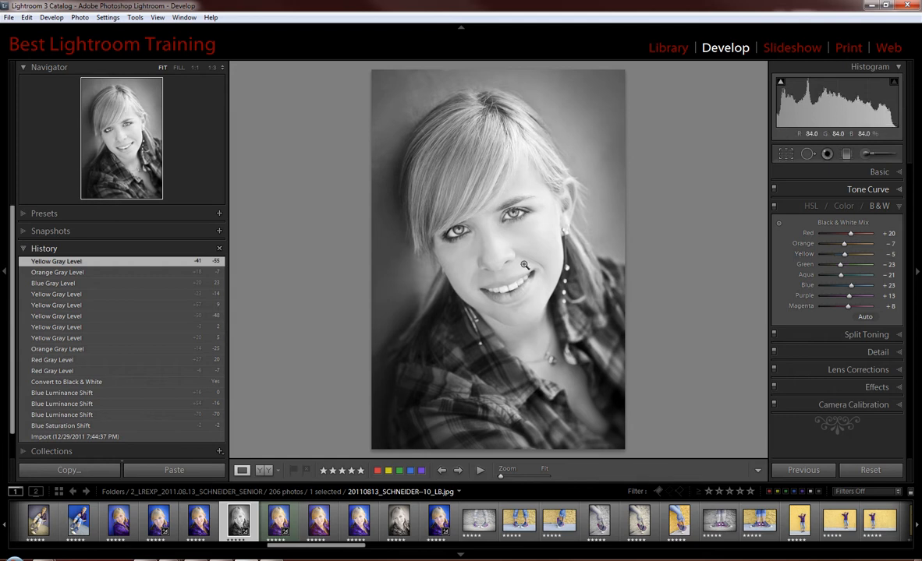
left_click_drag(844, 265, 837, 264)
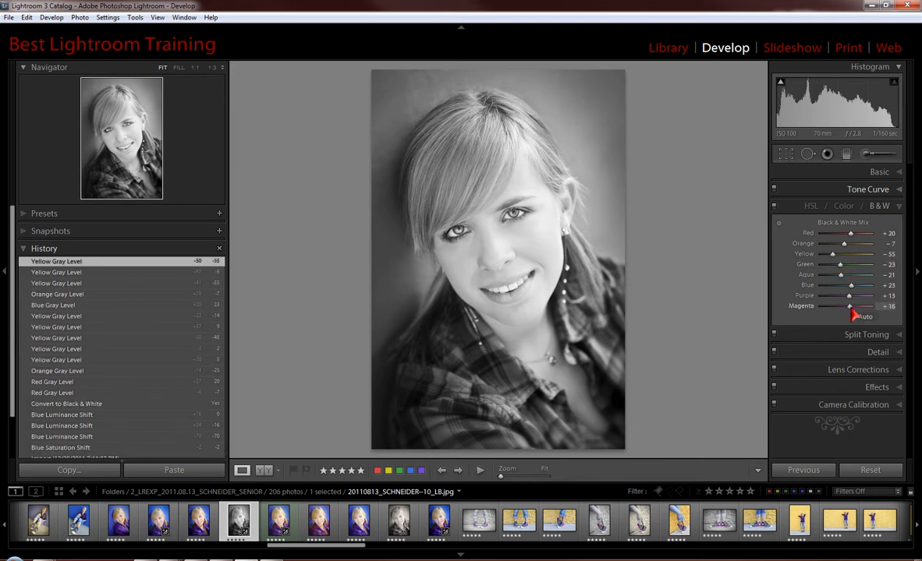
- Try the magenta level down to -100 and set it to +2
left_click_drag(847, 308, 822, 309)
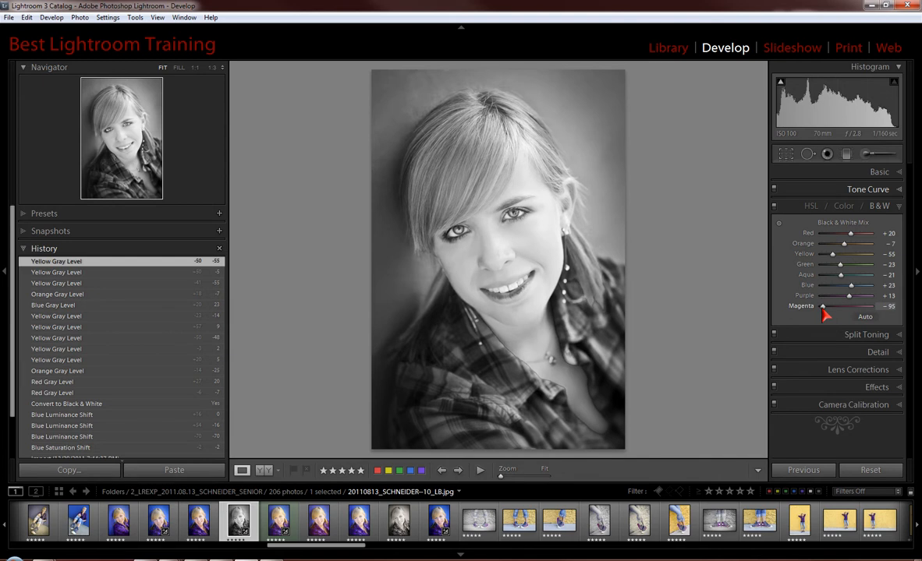
left_click_drag(824, 313, 788, 318)
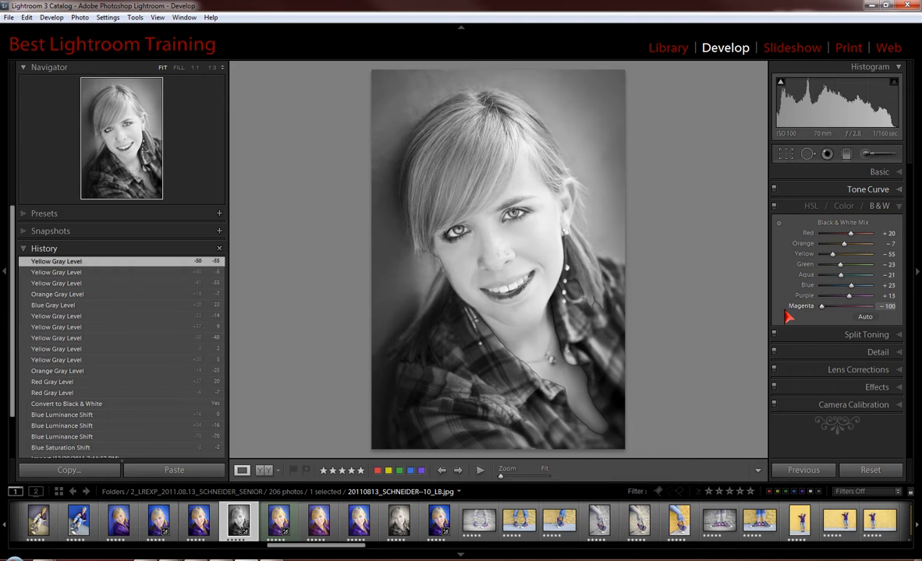
left_click_drag(789, 317, 845, 312)
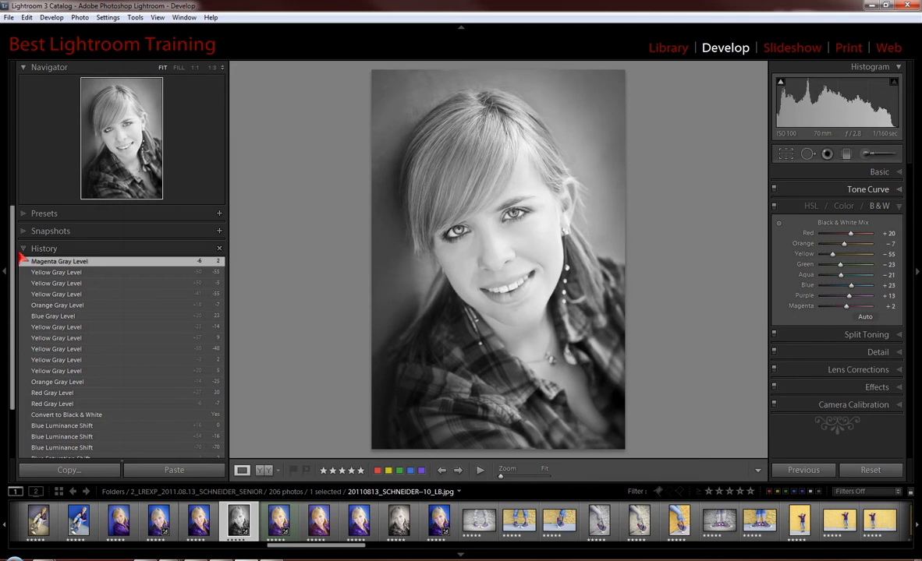
- Add a Highlight Priority post-crop vignette with amount -17, midpoint 55, roundness +59 and feather 89
left_click(24, 250)
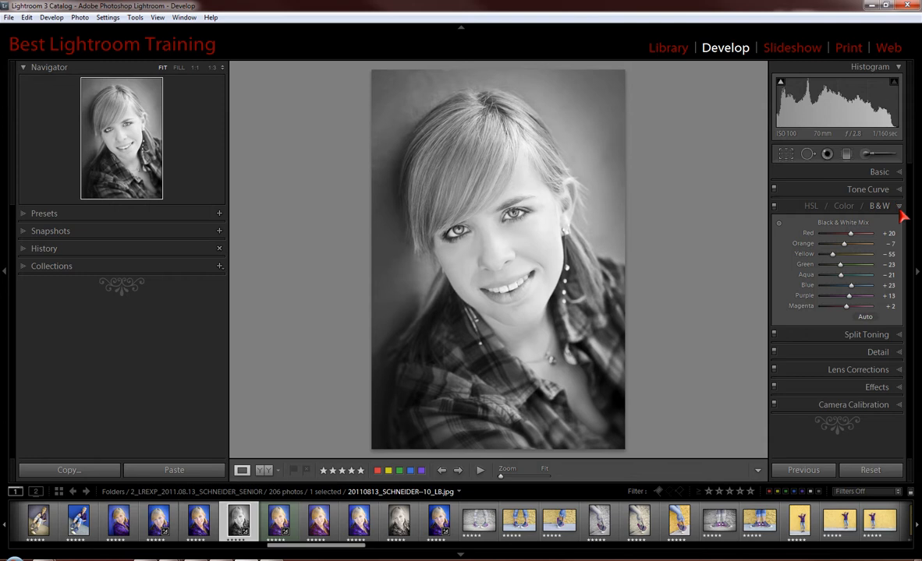
left_click(896, 387)
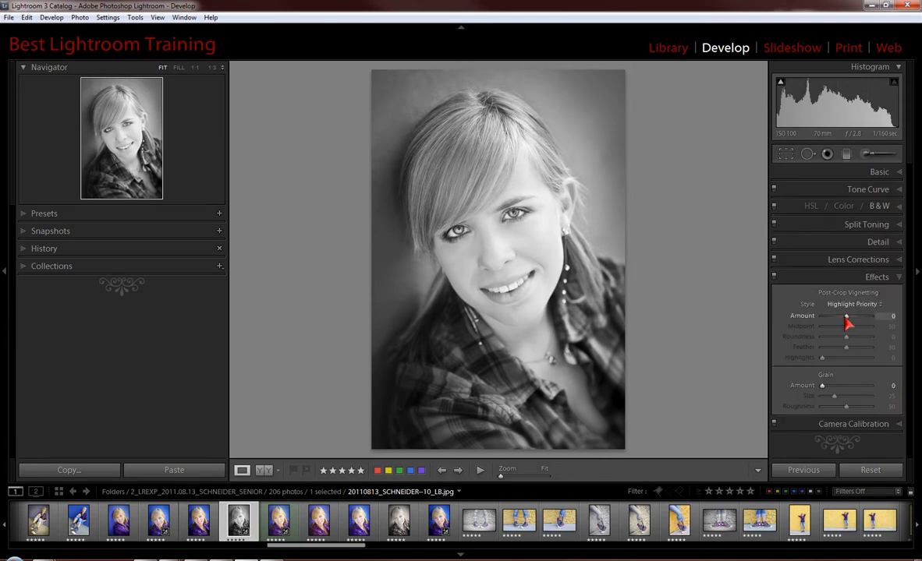
mouse_move(848, 322)
left_mouse_down()
mouse_move(839, 324)
mouse_move(845, 317)
mouse_move(864, 348)
mouse_move(845, 322)
left_mouse_up()
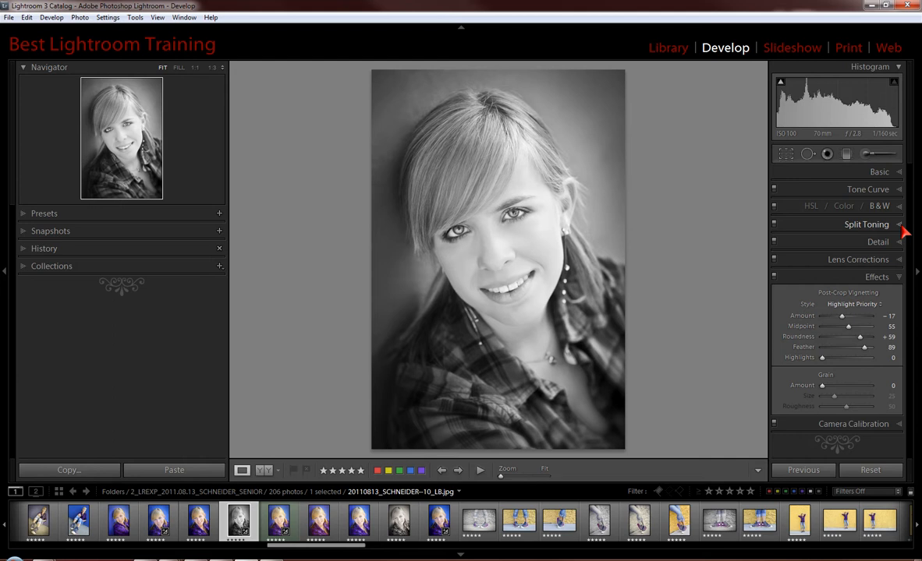
- Split-tone the highlights with a warm tint at hue 49 and saturation 6
left_click(866, 224)
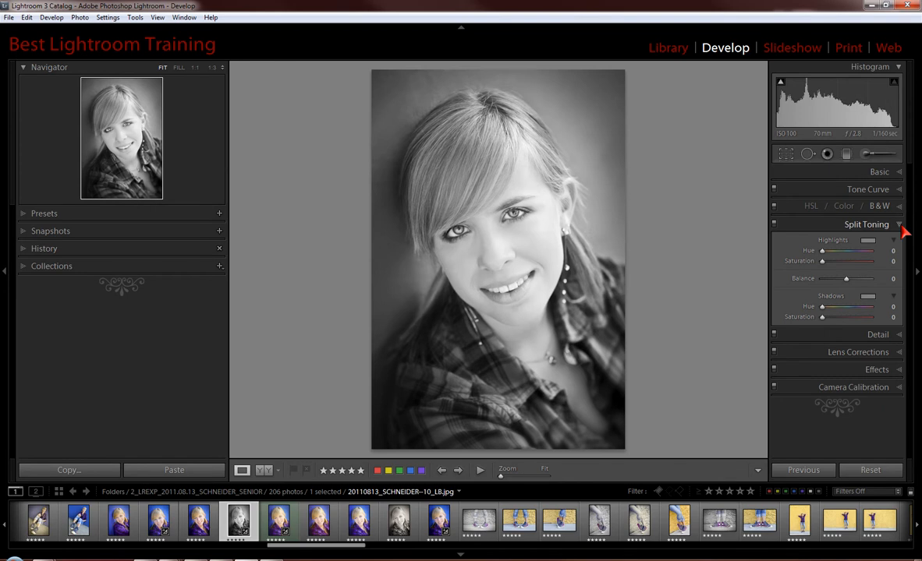
left_click(867, 240)
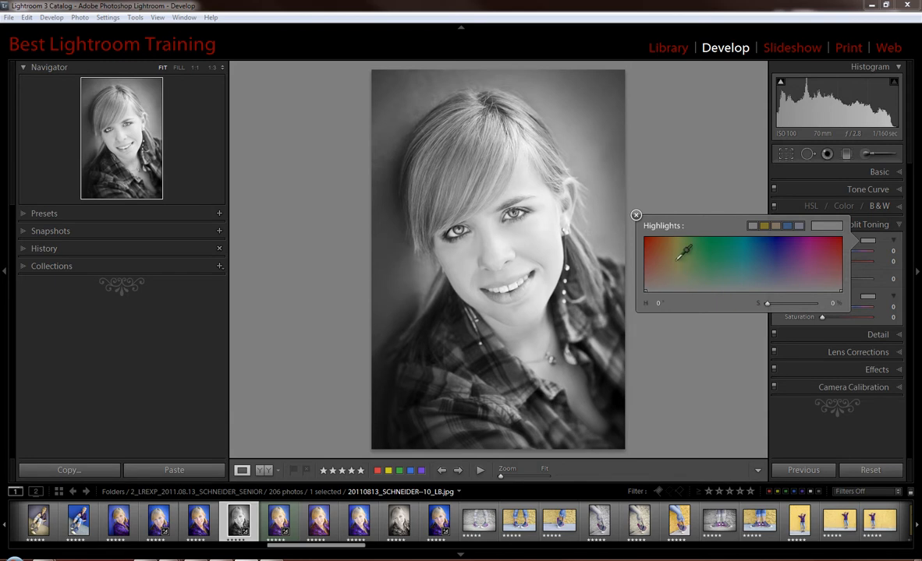
left_click(669, 287)
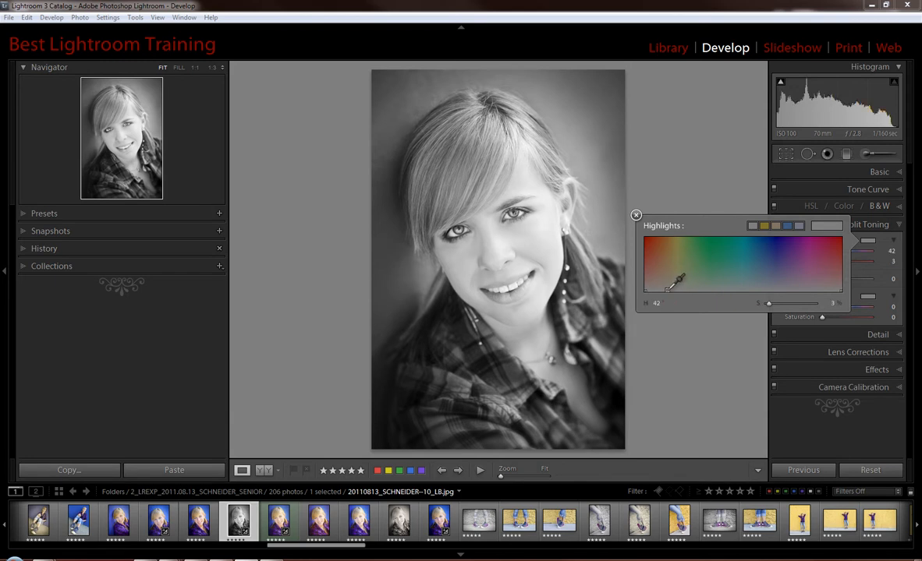
left_click_drag(669, 287, 672, 288)
left_click(867, 271)
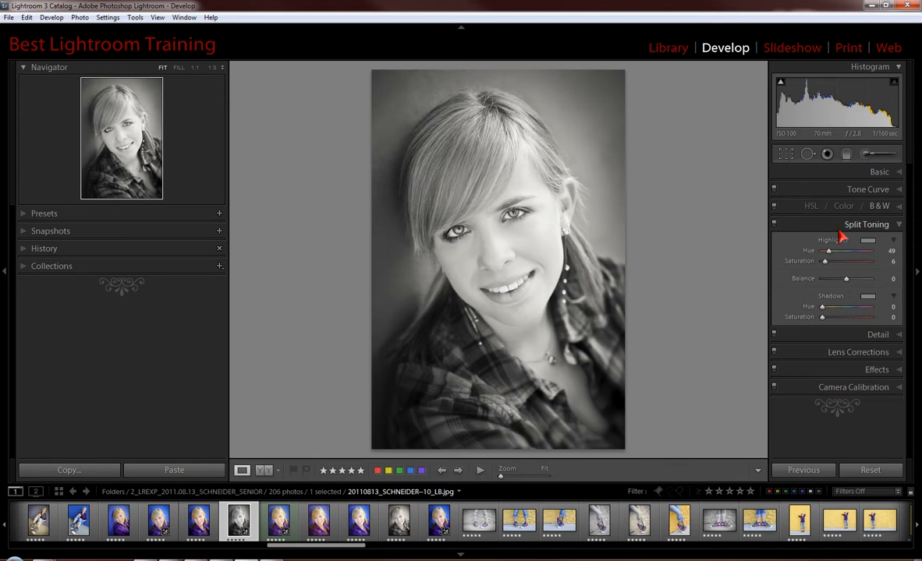
- Compare the portrait with split toning switched off and on, leaving it enabled
left_click(774, 226)
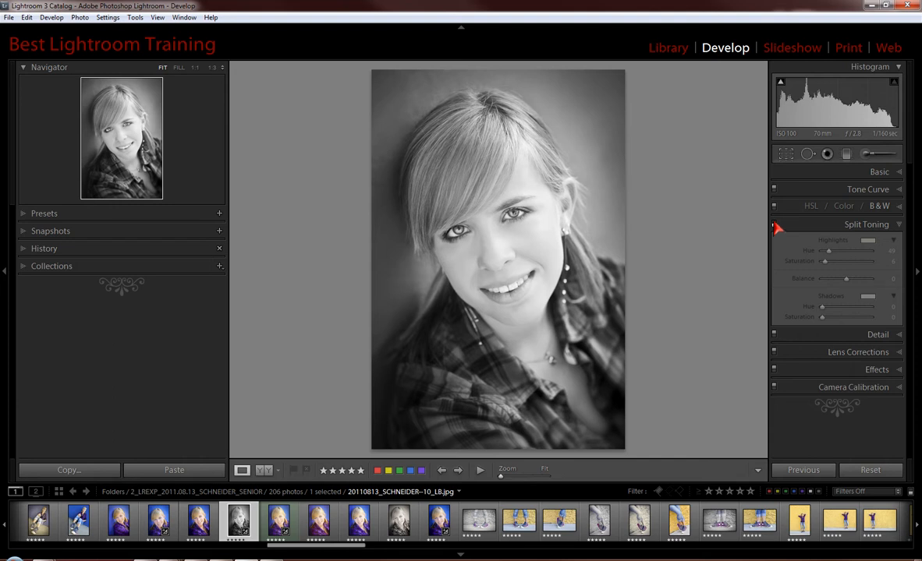
left_click(774, 225)
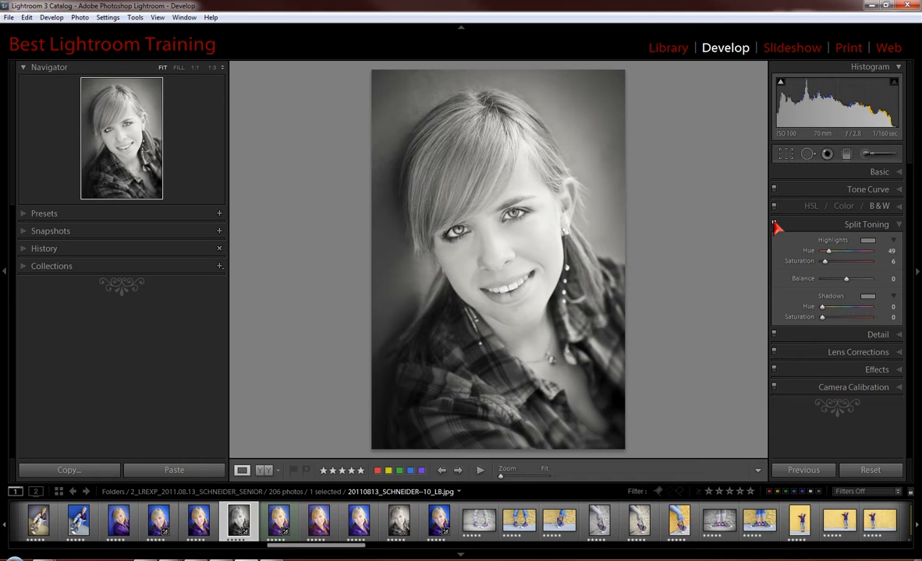
left_click(775, 226)
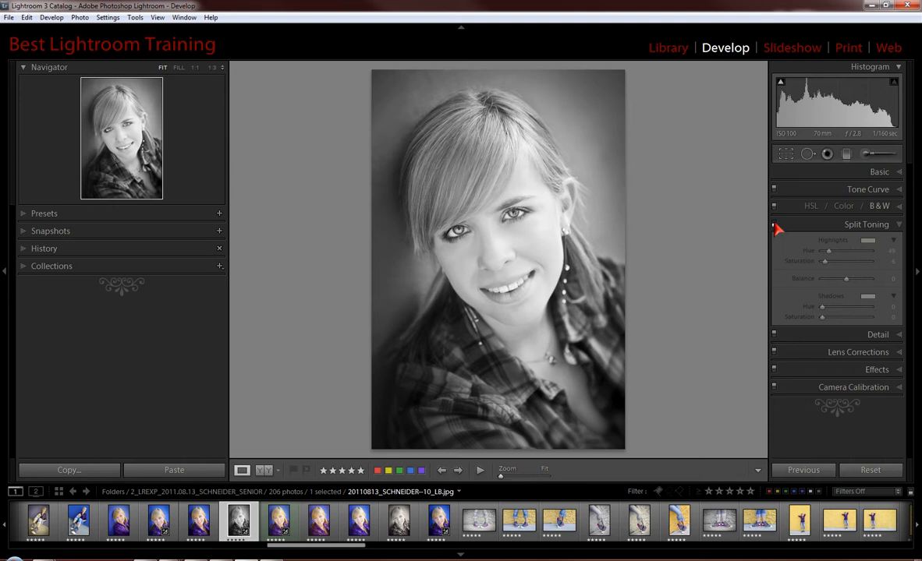
left_click(774, 225)
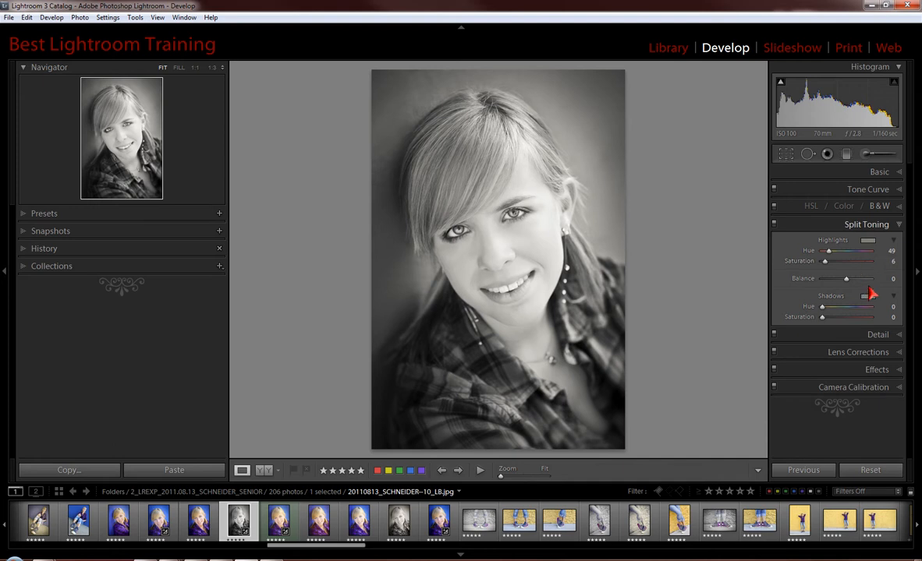
- Tint the split-toning shadows warm with hue 43 and saturation 6
left_click(865, 300)
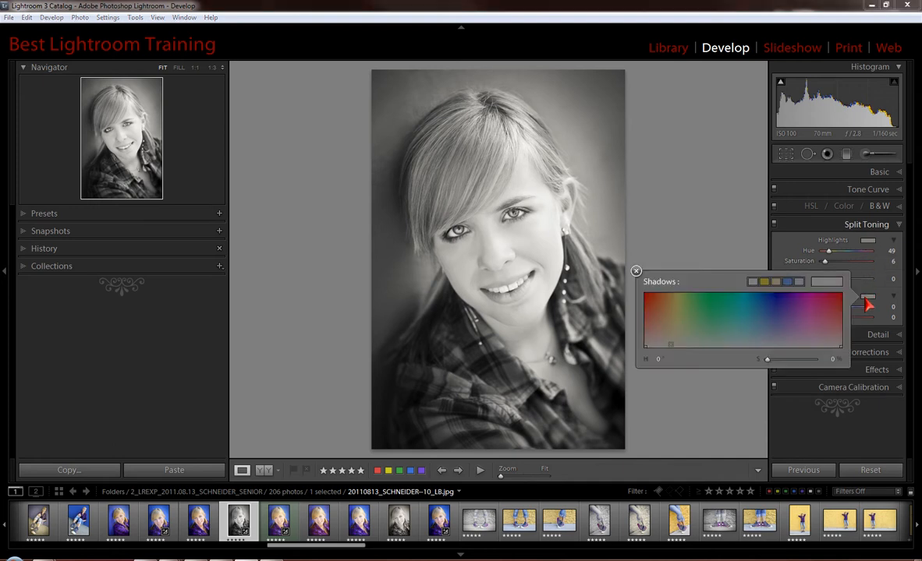
left_click(667, 344)
left_click_drag(667, 344, 668, 342)
left_click_drag(669, 343, 668, 344)
left_click(590, 255)
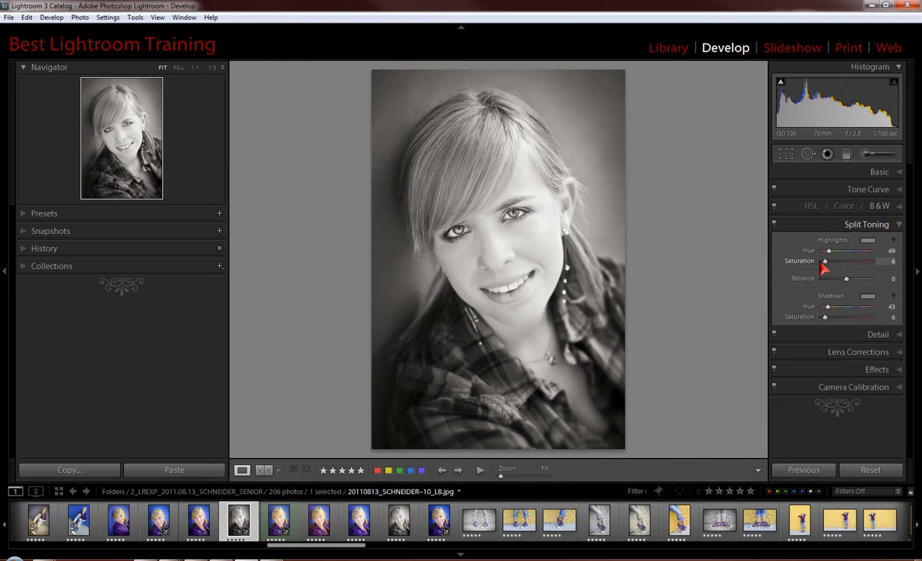
- Fine-tune split toning to highlights saturation 3, shadows saturation 13 and balance -10
mouse_move(825, 264)
left_mouse_down()
mouse_move(883, 267)
mouse_move(817, 273)
mouse_move(917, 267)
mouse_move(826, 273)
left_mouse_up()
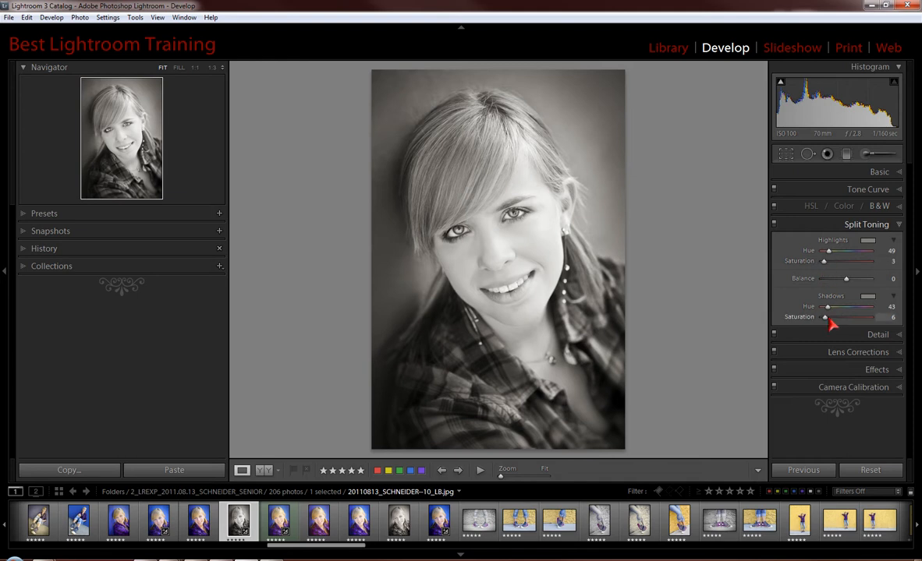
left_click_drag(825, 318, 852, 318)
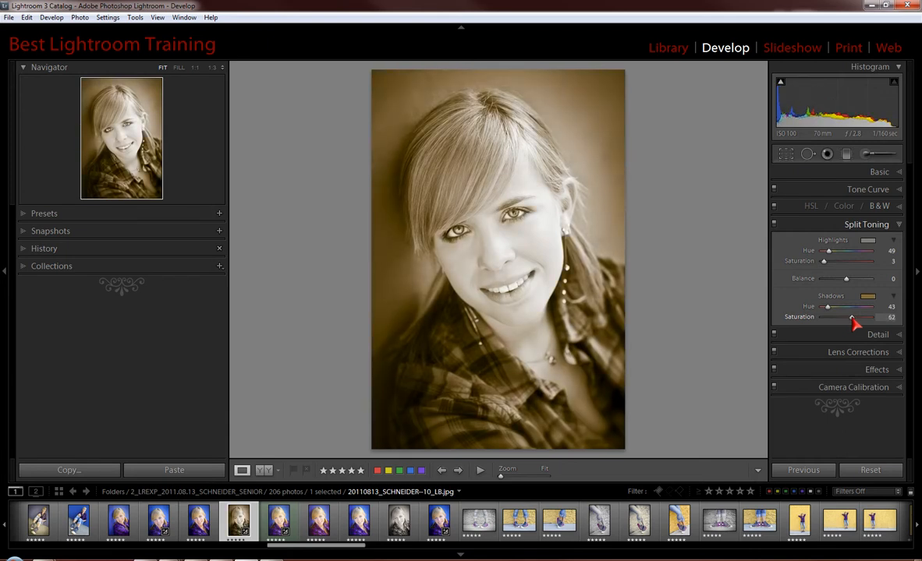
left_click_drag(852, 319, 830, 325)
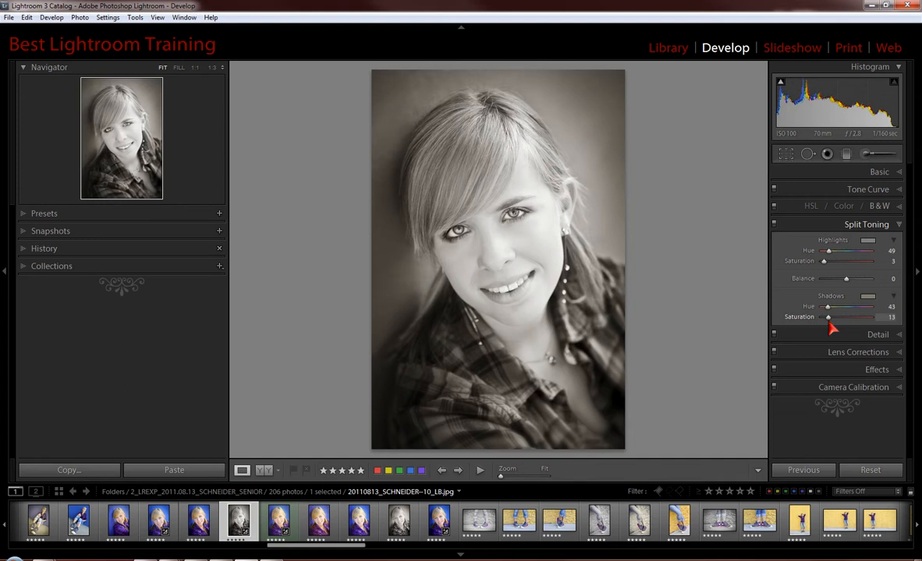
mouse_move(858, 287)
left_mouse_down()
mouse_move(784, 290)
mouse_move(881, 293)
mouse_move(773, 290)
mouse_move(852, 293)
mouse_move(773, 290)
mouse_move(783, 299)
mouse_move(884, 294)
mouse_move(811, 297)
mouse_move(847, 296)
left_mouse_up()
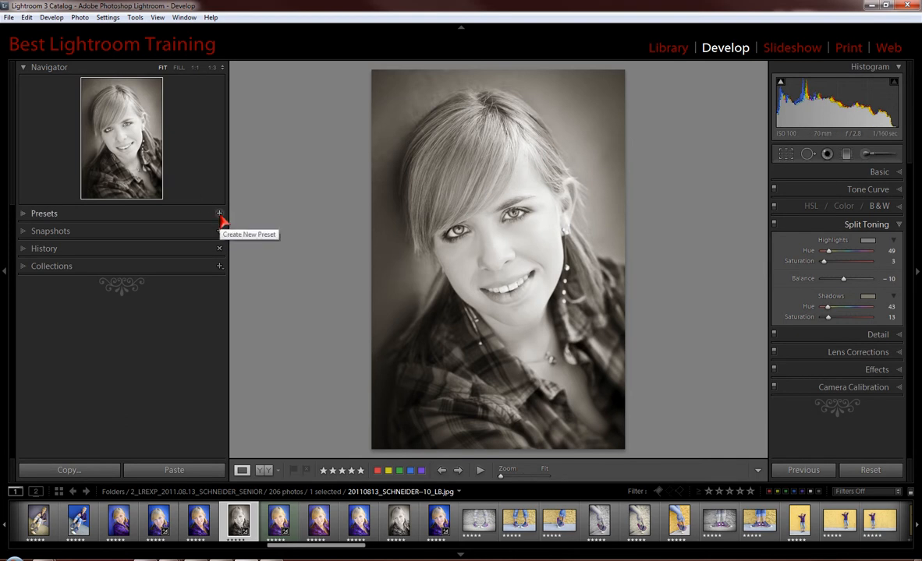
- Show the develop presets list with its preset folders collapsed
left_click(25, 214)
left_click(34, 325)
left_click(33, 402)
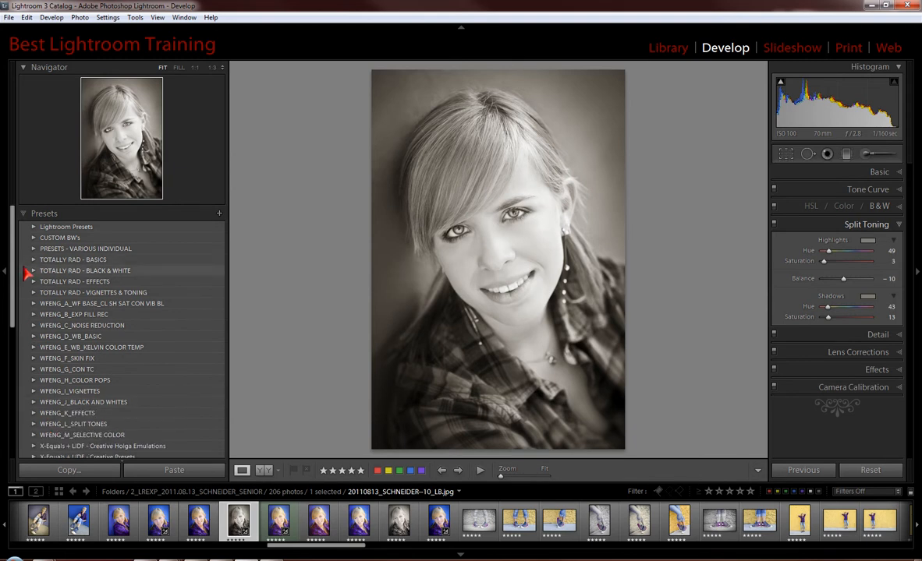
mouse_move(15, 273)
left_mouse_down()
mouse_move(14, 370)
mouse_move(15, 267)
left_mouse_up()
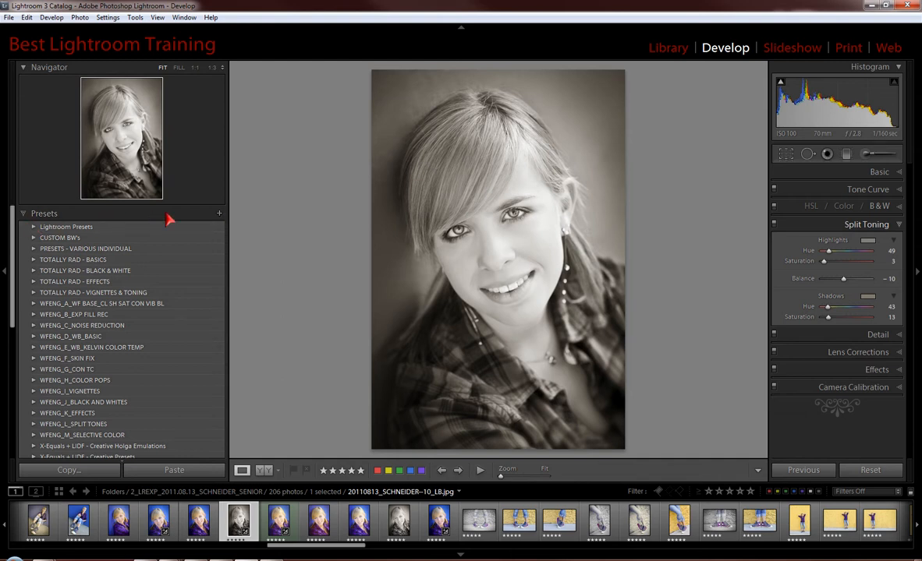
- Start a new develop preset and create a folder for it named with the photographer's first name and "B&W"
left_click(219, 213)
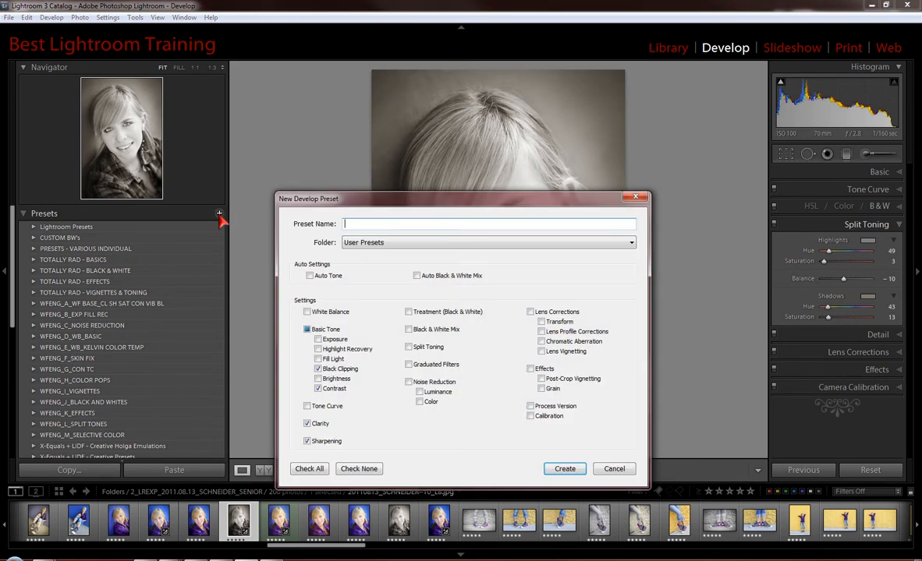
left_click(354, 245)
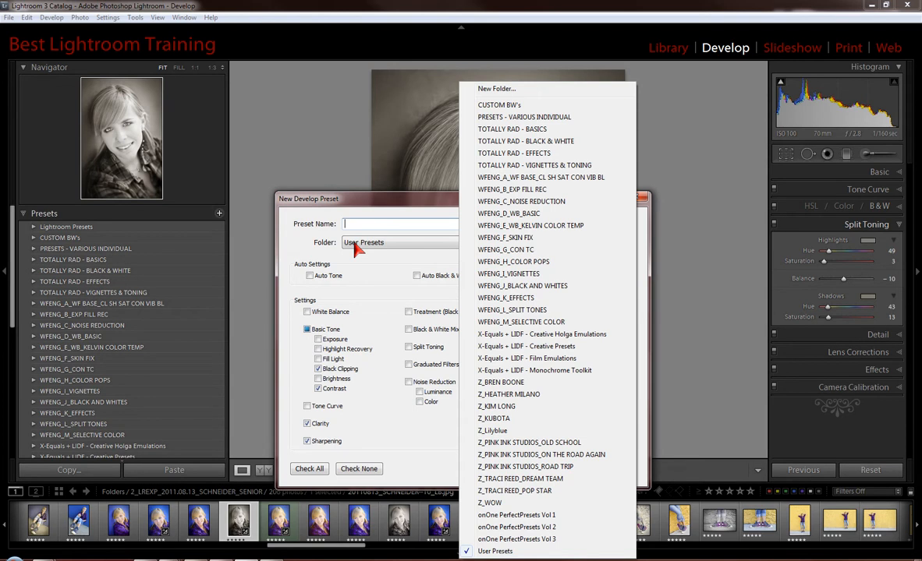
left_click(491, 88)
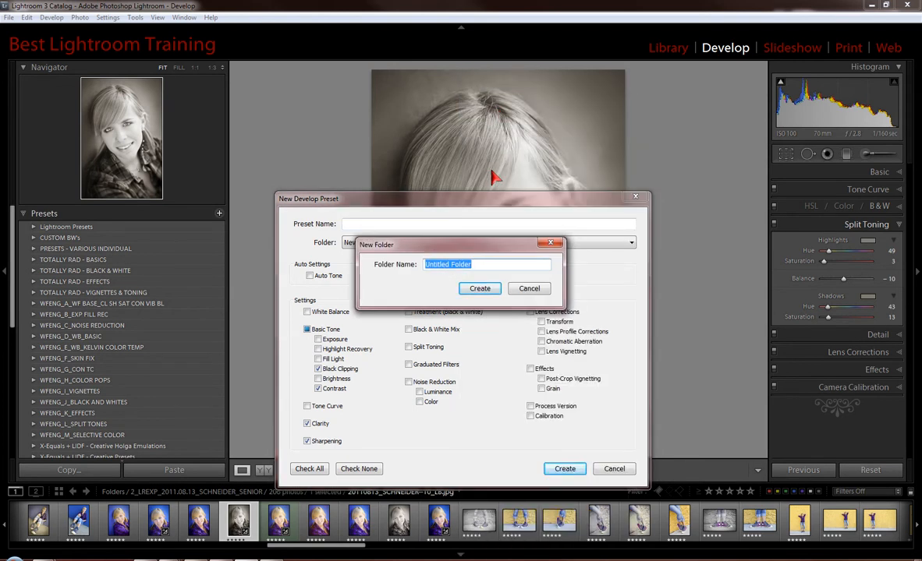
type("KRIS")
type("B&W")
left_click(478, 289)
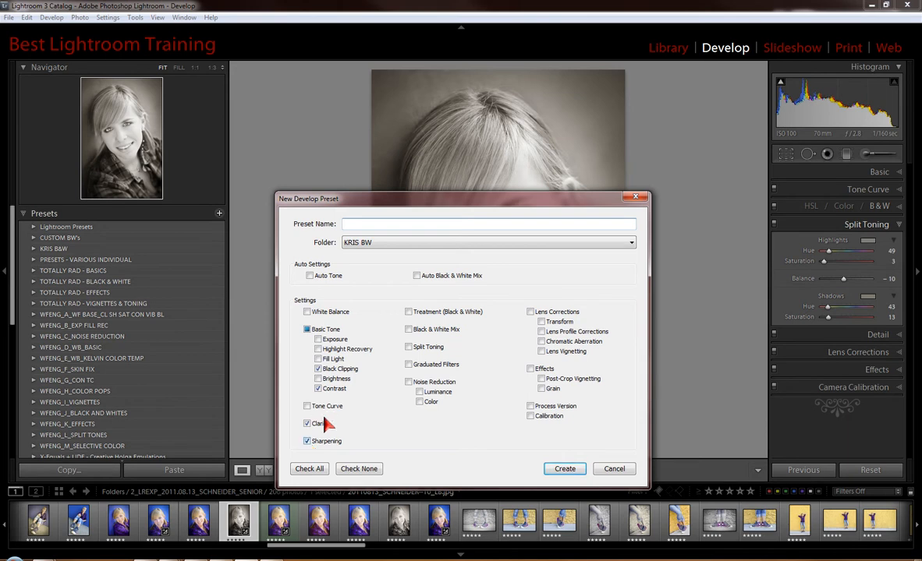
- Include only Treatment (Black & White), Black & White Mix, Split Toning and Post-Crop Vignetting in the preset
left_click(357, 469)
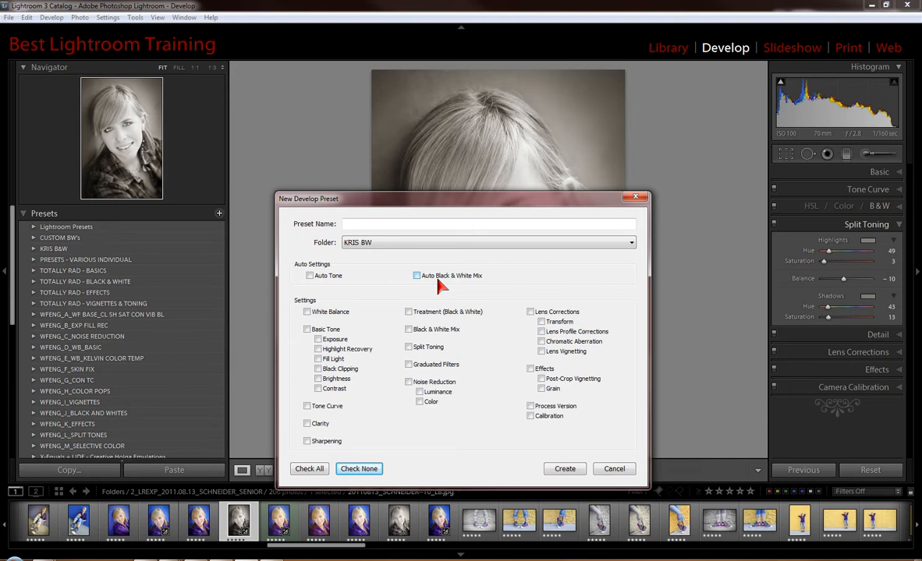
left_click(409, 312)
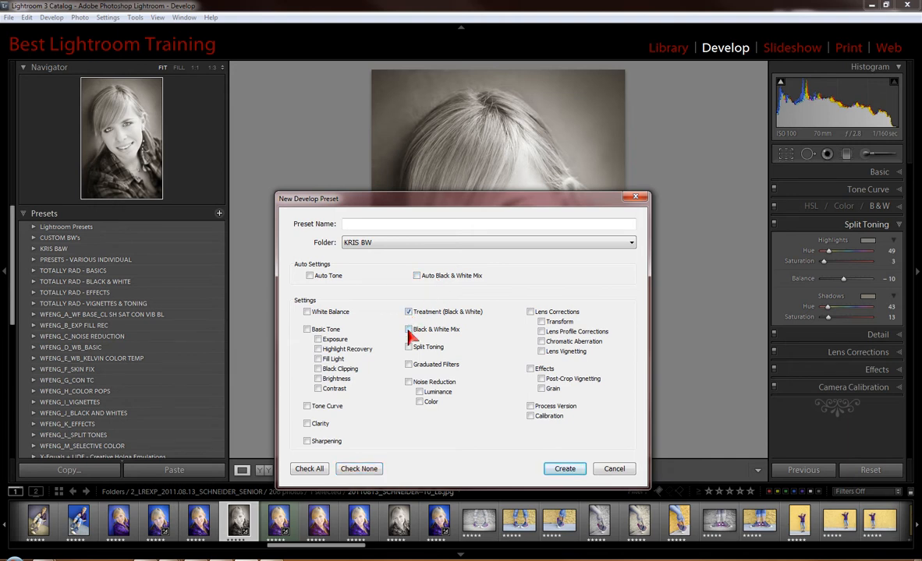
left_click(409, 330)
left_click(541, 379)
left_click(408, 348)
- Name the preset "BW WARM PORTRAIT - FAIR SKIN" and create it
left_click(363, 224)
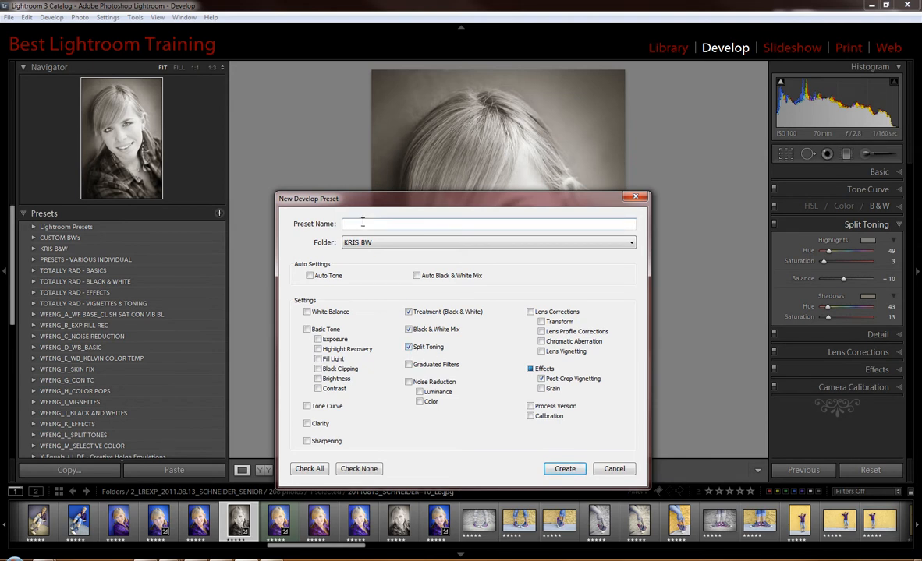
type("BW WARM PORTRAIT - FAIR SKIN")
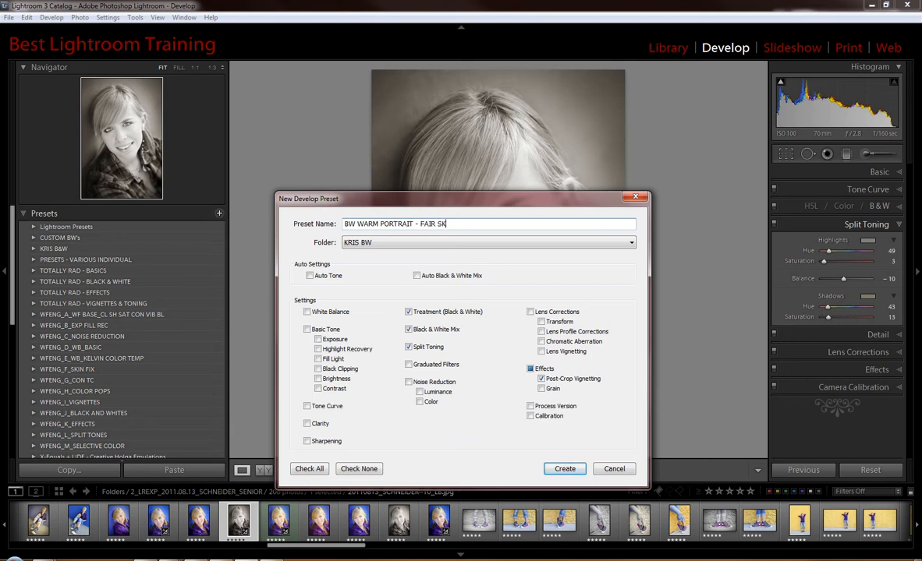
left_click(562, 469)
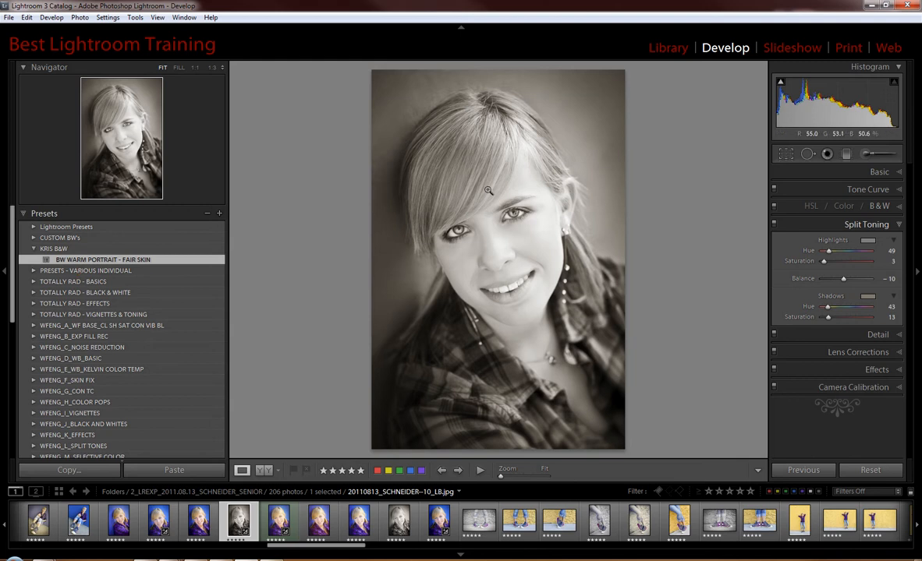
- Change the split-toning highlights to a cool blue tint at hue 215 and saturation 8
left_click(866, 241)
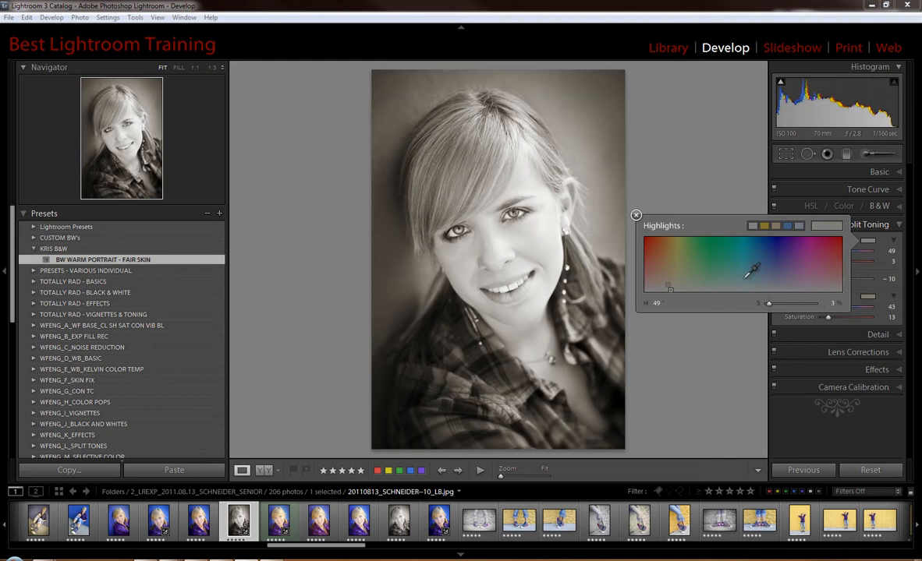
left_click(761, 288)
left_click_drag(761, 290, 763, 285)
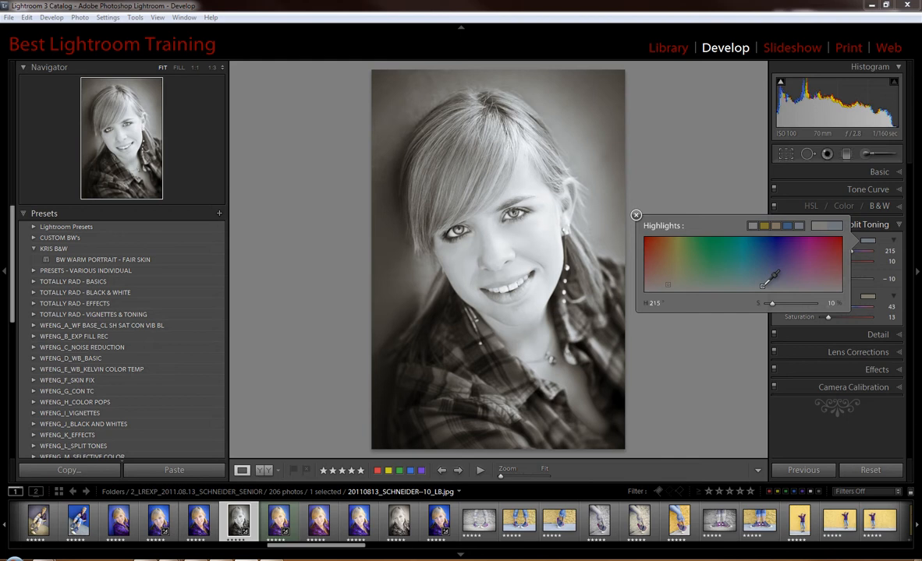
left_click_drag(763, 285, 763, 287)
left_click(863, 286)
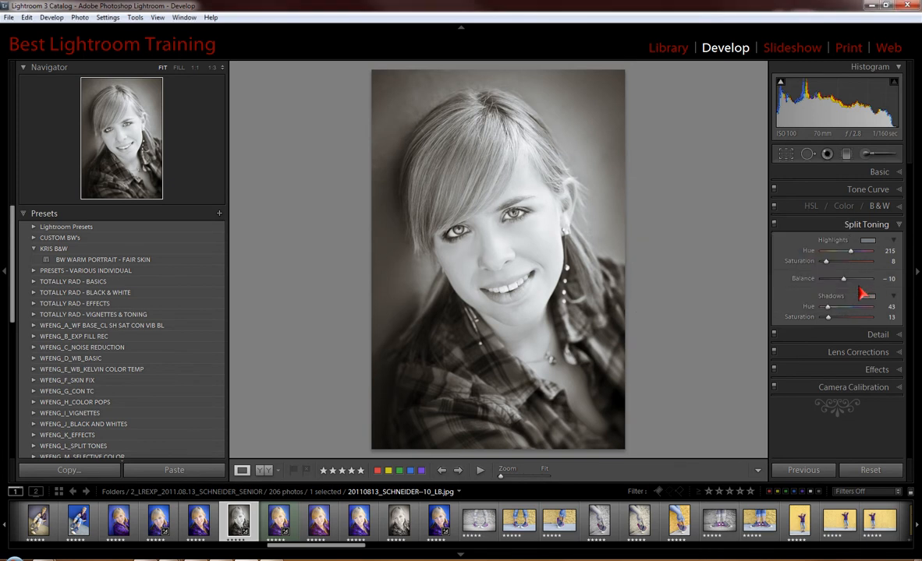
- Change the split-toning shadows to a cool blue tint at hue 223 and saturation 8
left_click(865, 297)
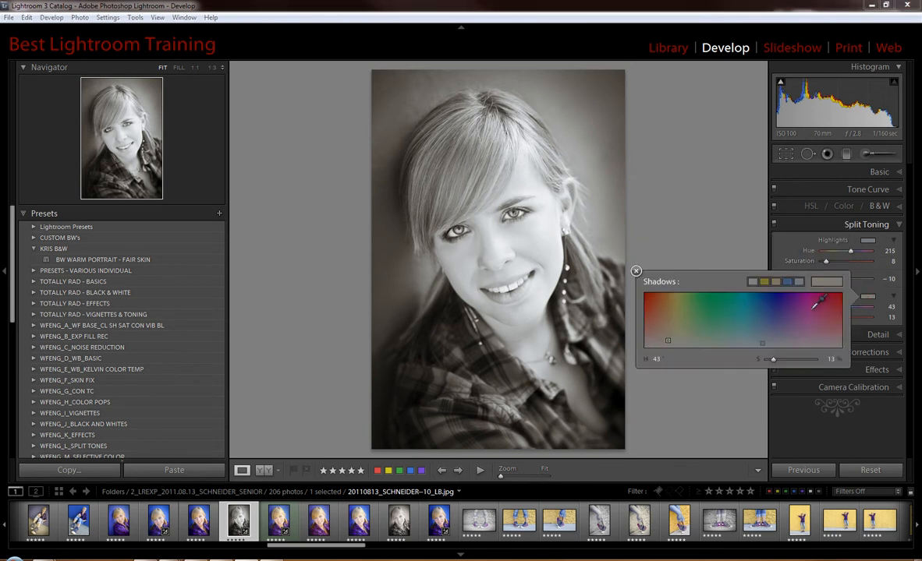
left_click(765, 343)
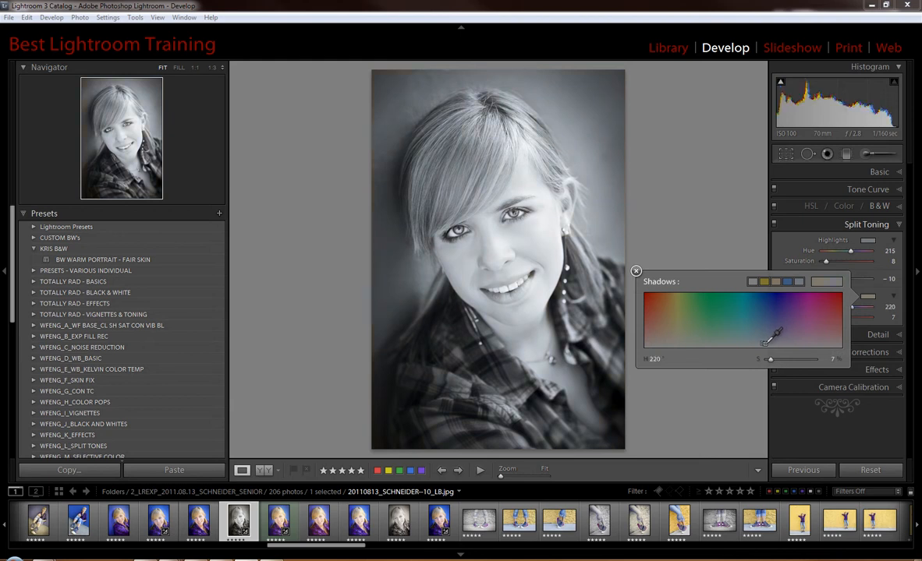
left_click_drag(765, 343, 768, 343)
left_click_drag(768, 342, 767, 341)
left_click(867, 296)
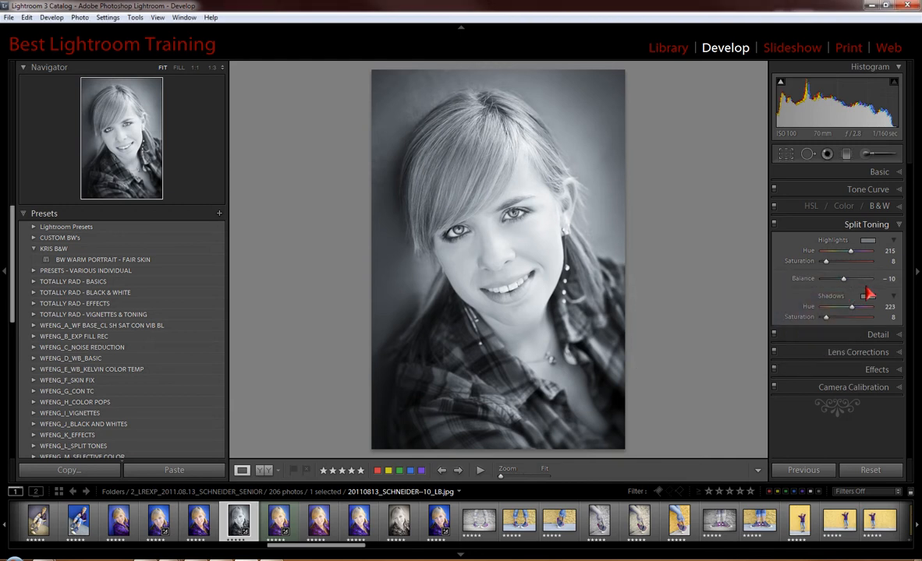
- Shift the split-toning highlights to a blue tint at hue 223 and saturation 7
left_click(867, 240)
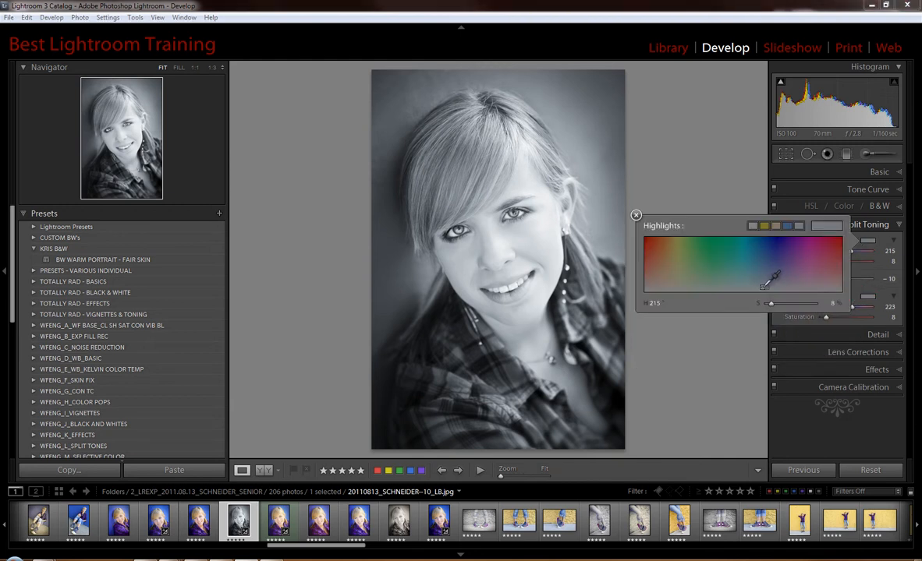
left_click_drag(761, 287, 765, 288)
left_click(768, 240)
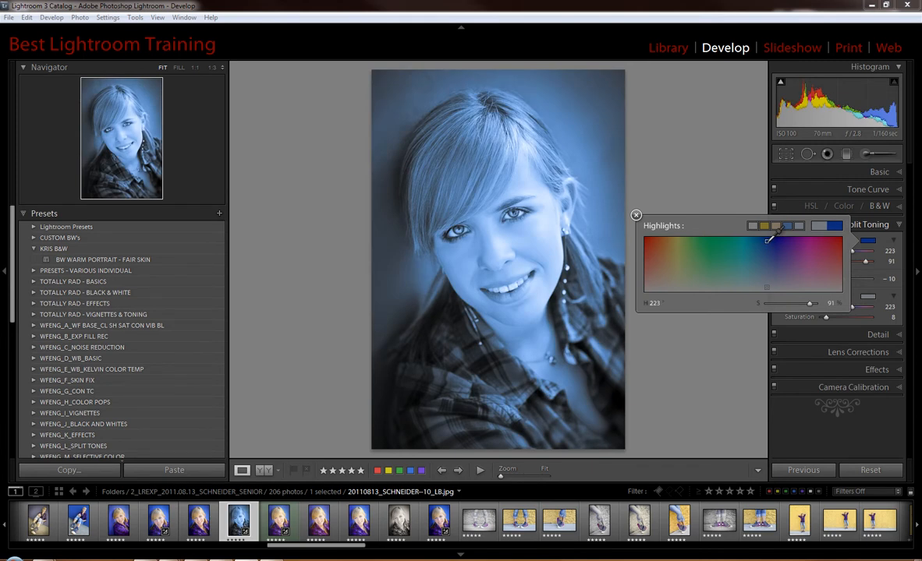
left_click(765, 288)
left_click_drag(764, 289, 767, 288)
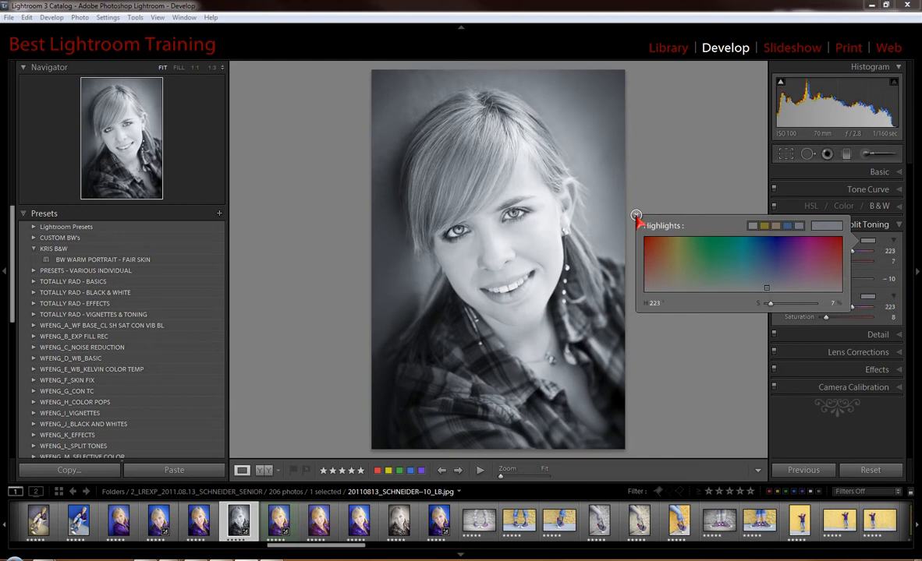
left_click(635, 215)
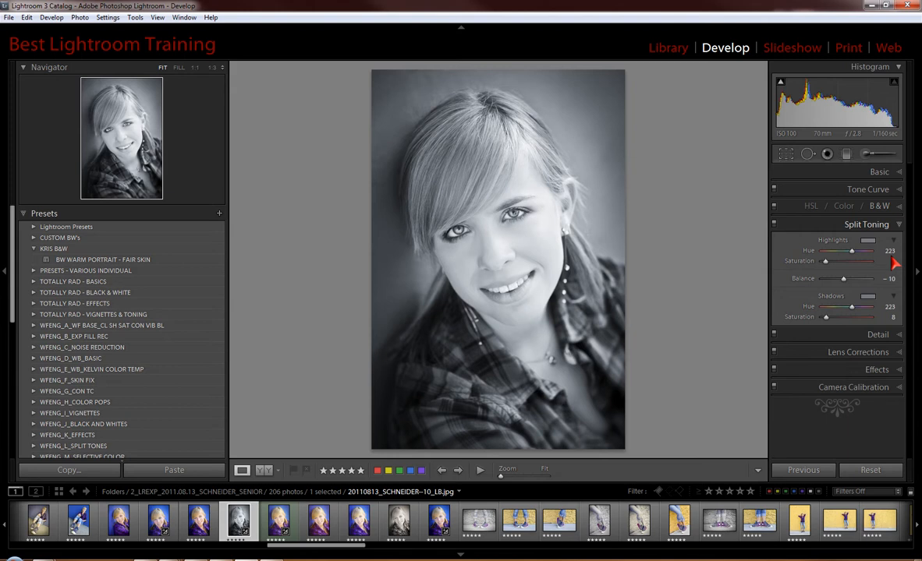
- Save the cool look as a new develop preset named "BW COOL BLUE PORTRAIT - FAIR SKIN", including the black-and-white, split-toning and post-crop vignetting settings
left_click(219, 214)
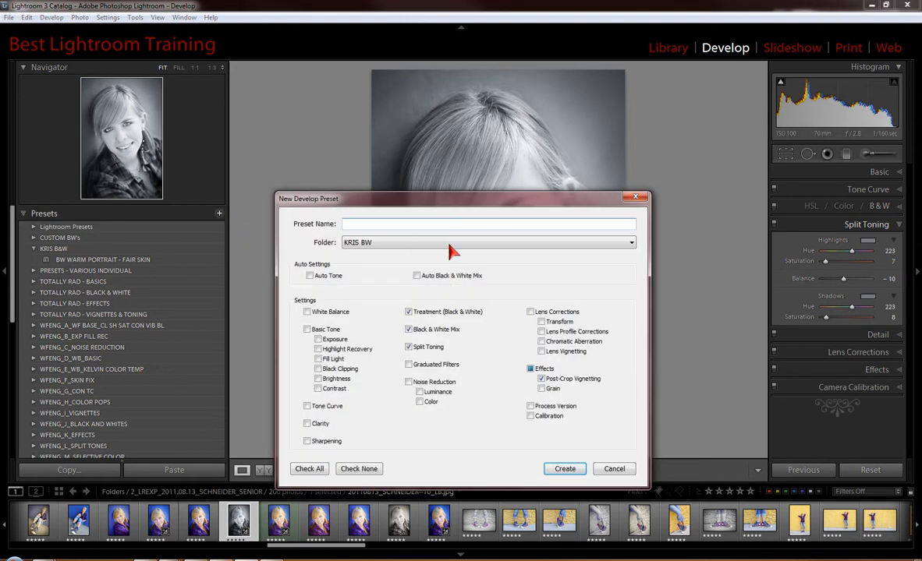
left_click(405, 246)
left_click(406, 246)
left_click(382, 226)
type("BW COOL BLUE PORTRAIT - FAIR SKIN")
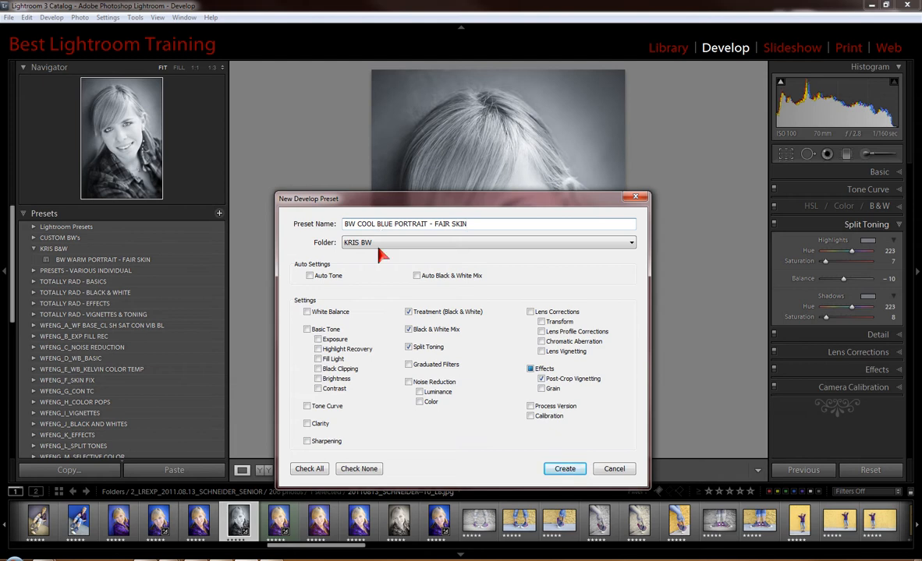
left_click(409, 329)
left_click(564, 471)
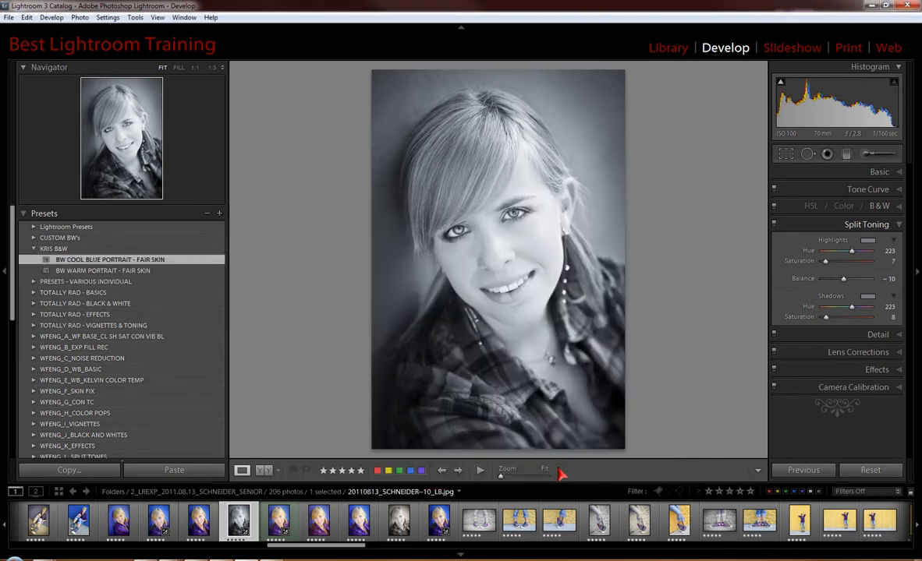
- Create three virtual copies of the flagged landscape-format color portrait in front of the blue wall
left_click_drag(350, 554, 274, 554)
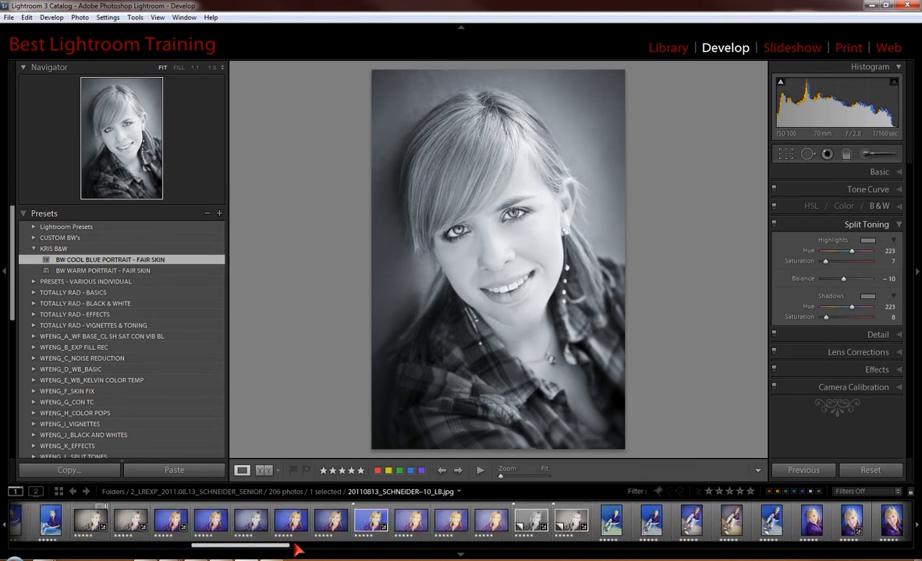
left_click(375, 540)
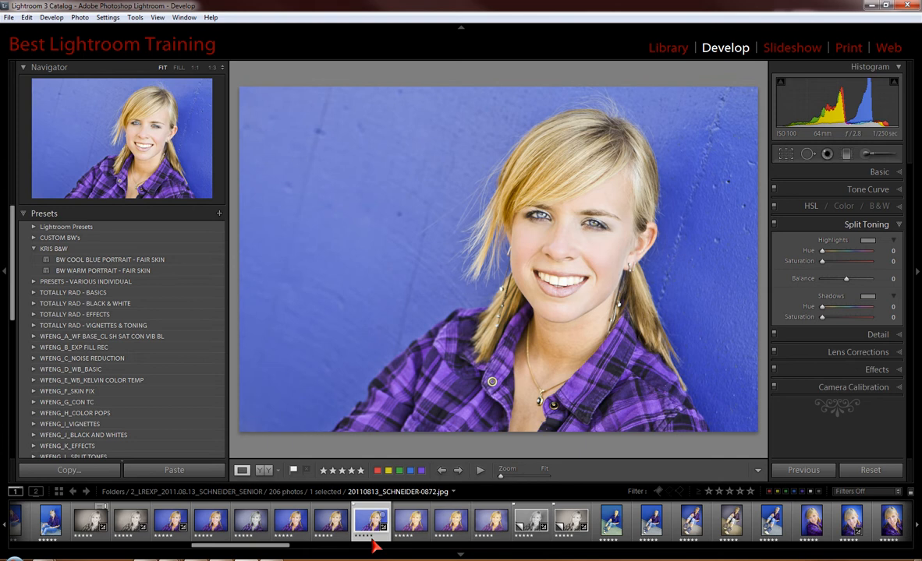
right_click(368, 510)
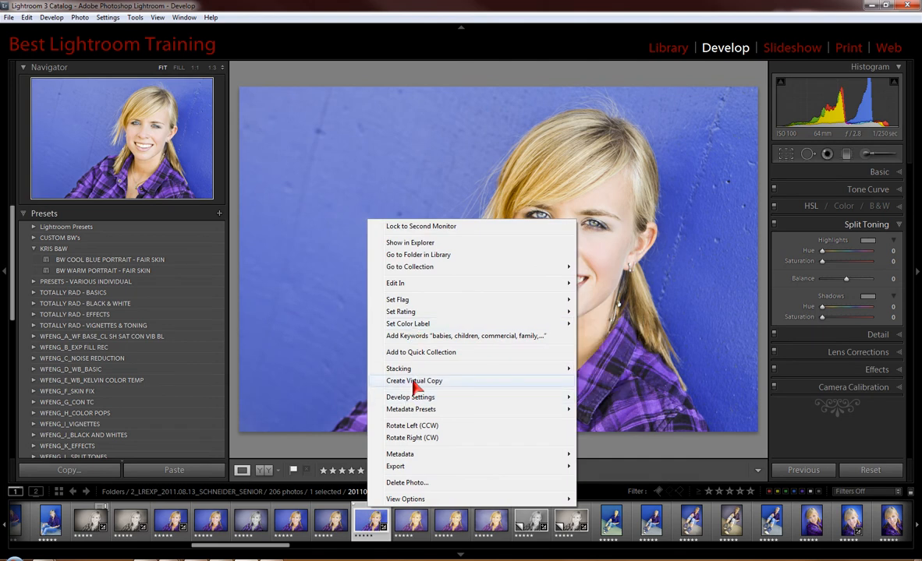
left_click(363, 510)
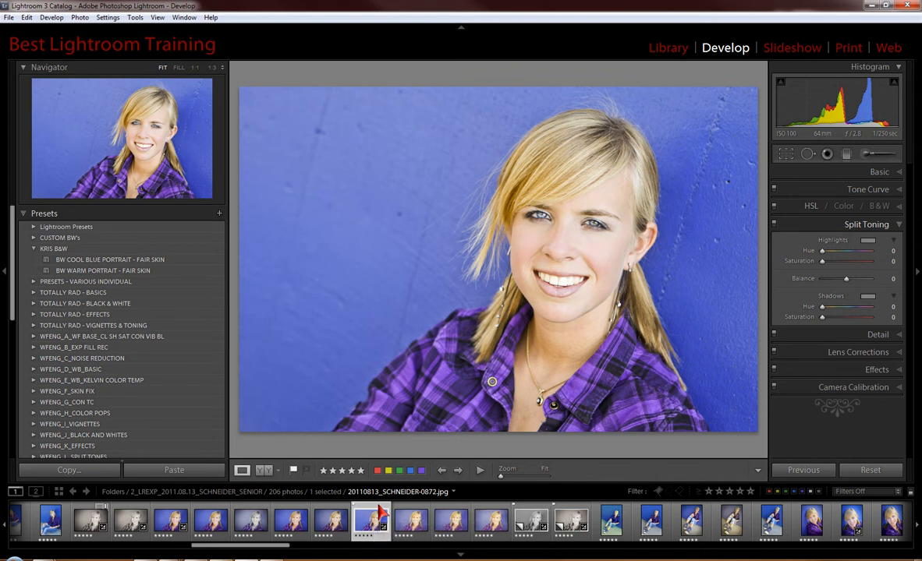
key("ctrl+'")
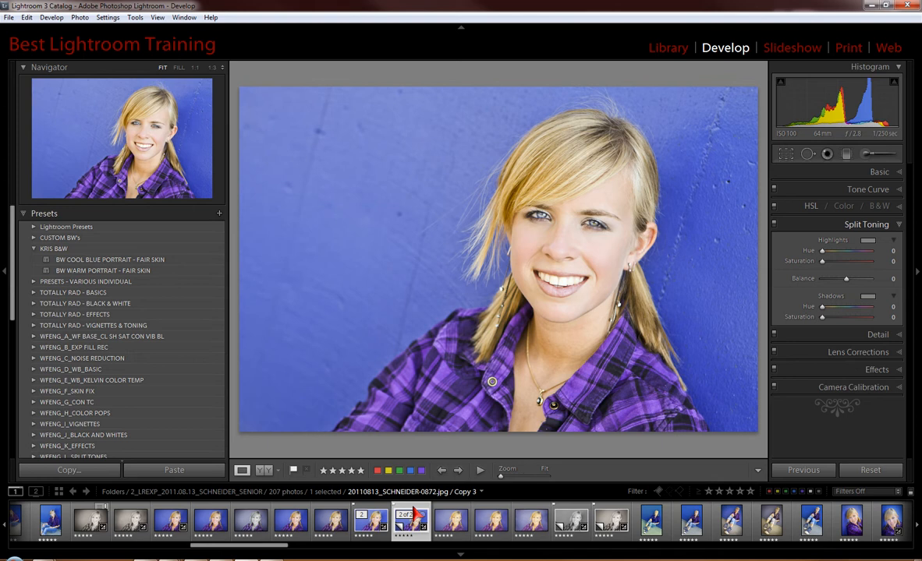
left_click(412, 513)
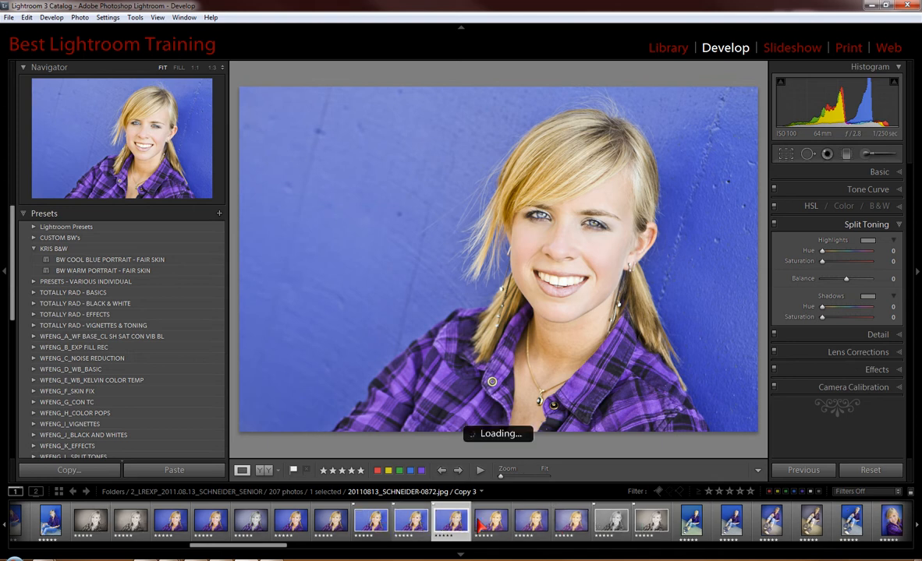
left_click(454, 512)
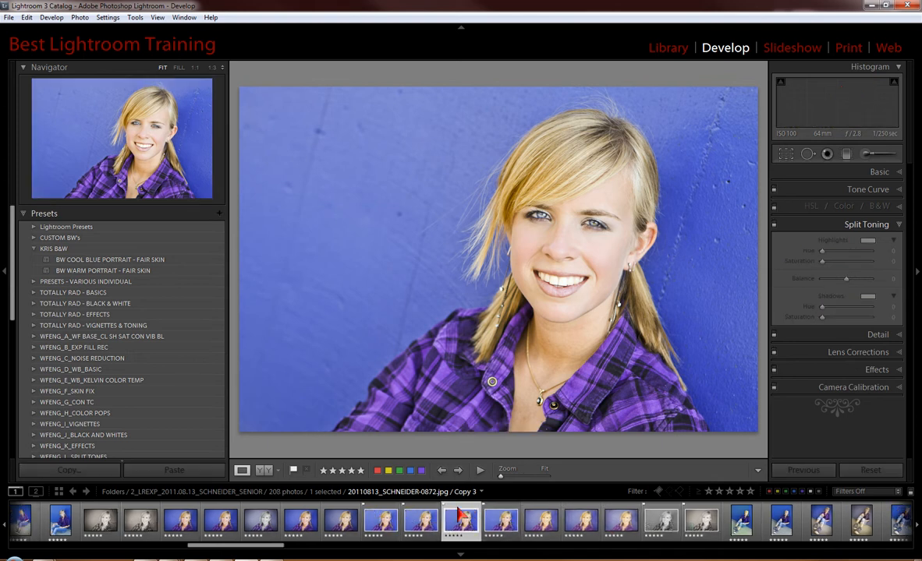
left_click(378, 512)
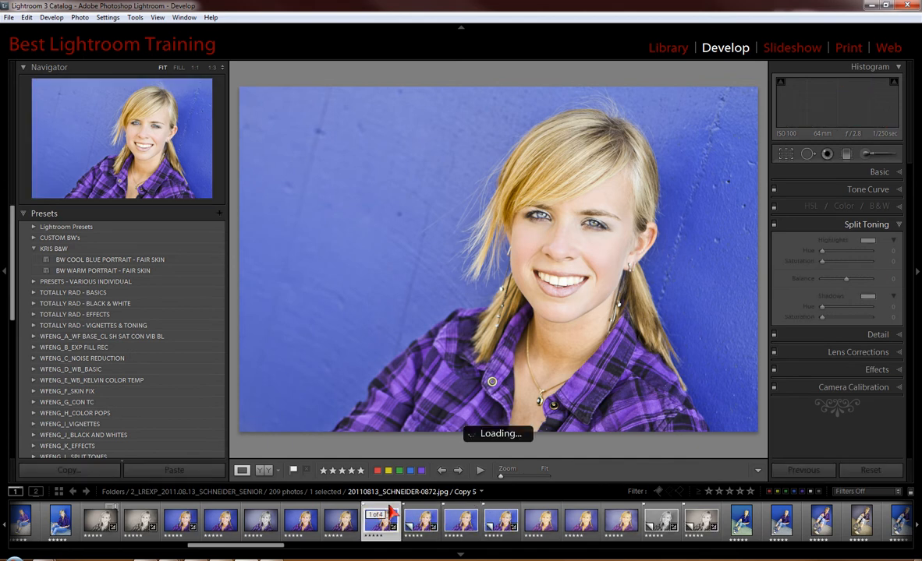
- Remove the surplus virtual copy, Copy 4, of the blue-wall portrait
left_click(502, 515)
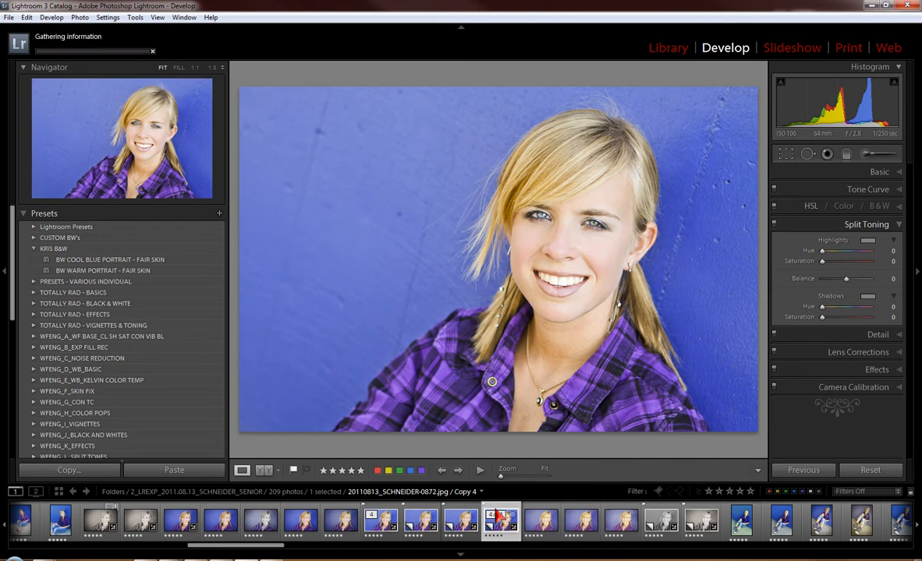
key("Delete")
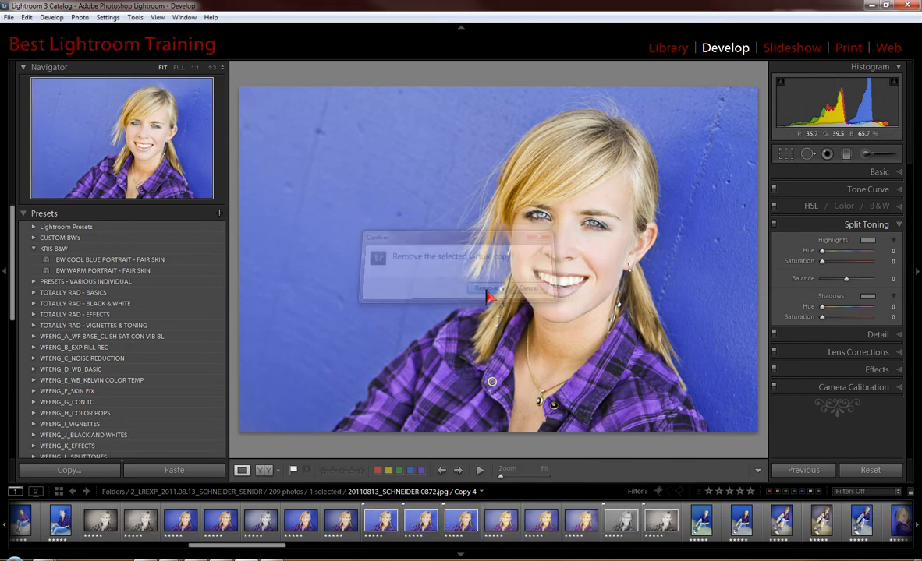
left_click(488, 288)
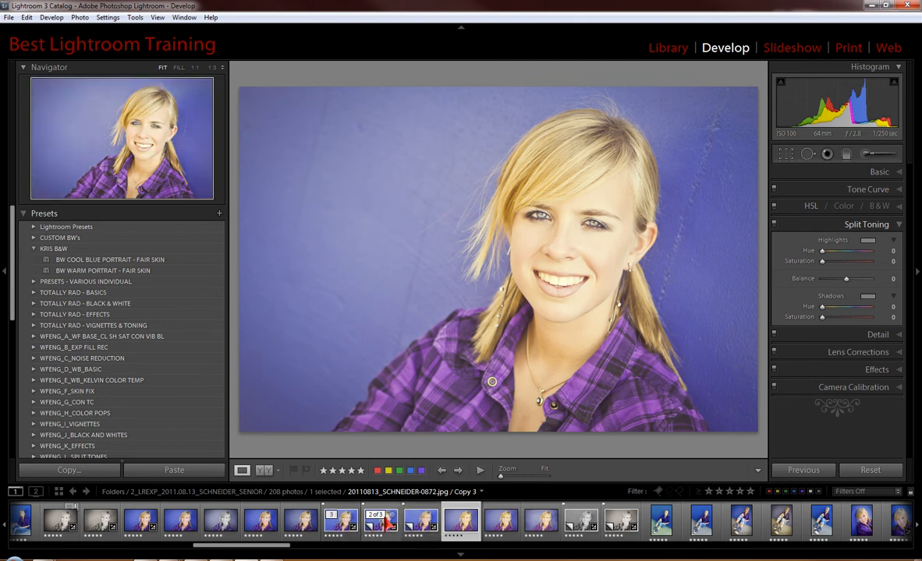
- Apply BW WARM PORTRAIT - FAIR SKIN to the portrait's first virtual copy and BW COOL BLUE PORTRAIT - FAIR SKIN to the second
left_click(344, 507)
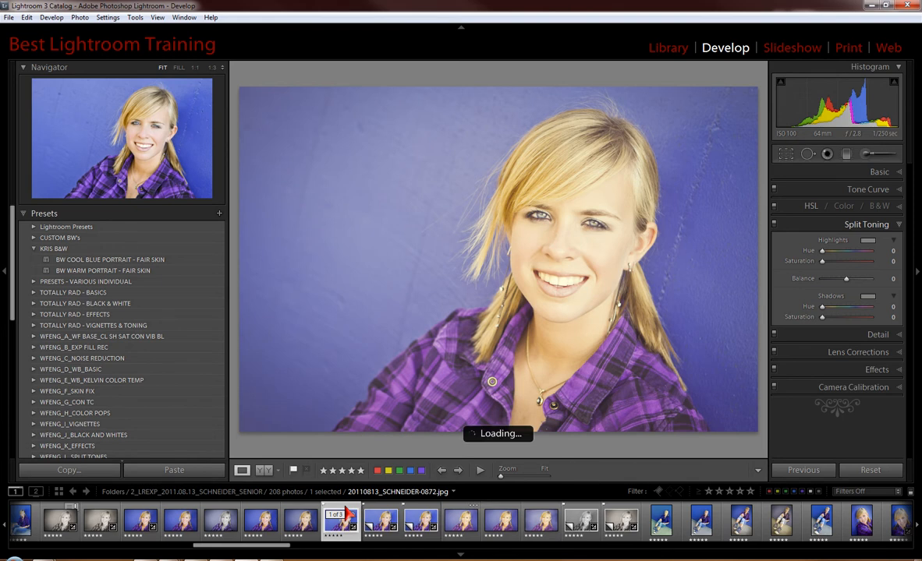
left_click(383, 510)
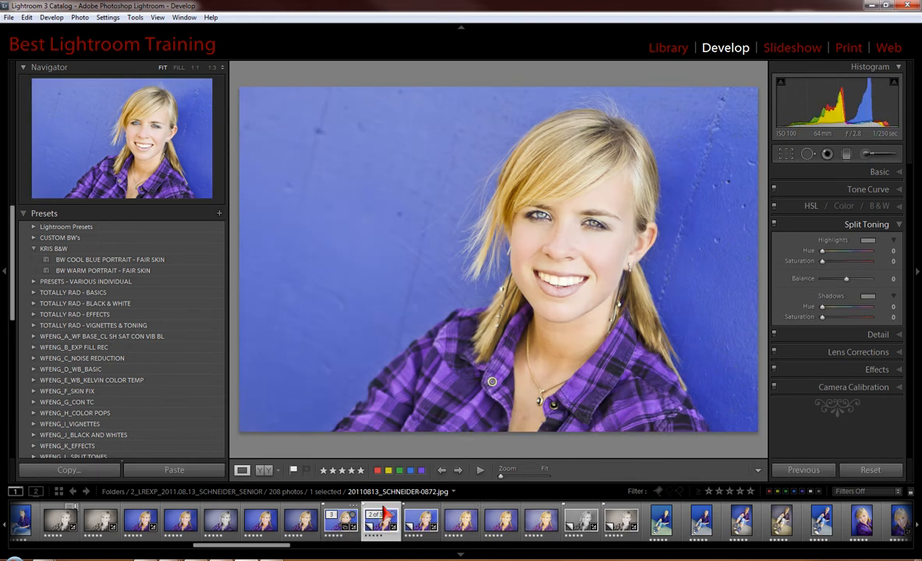
left_click(91, 270)
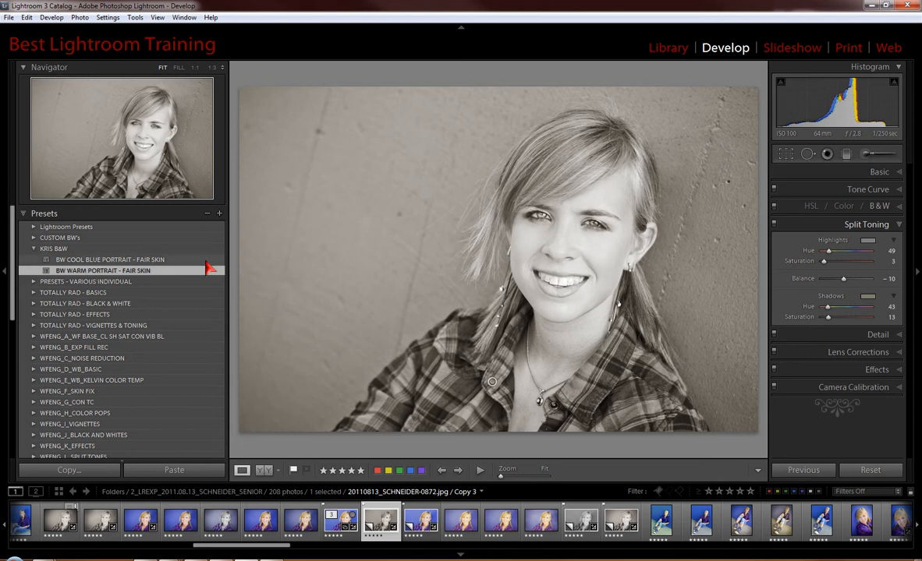
left_click(416, 512)
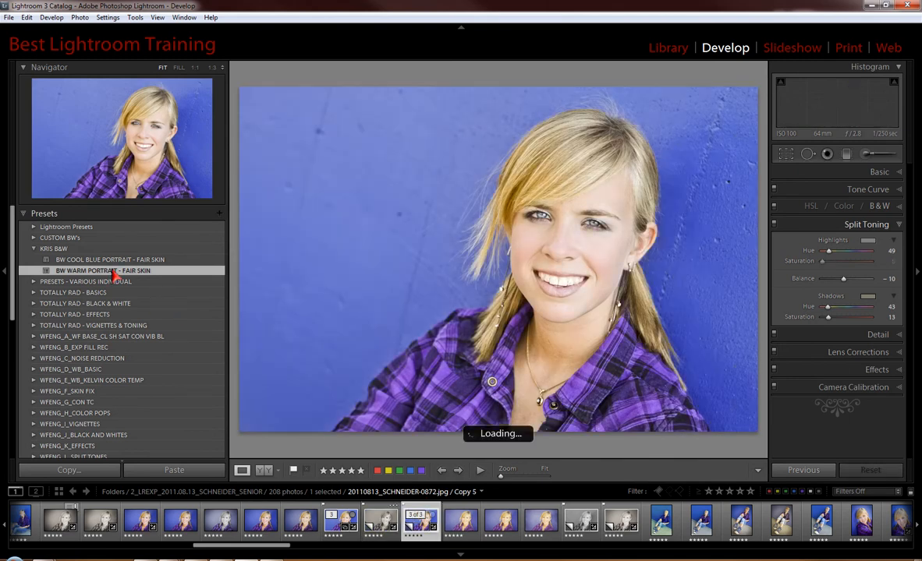
left_click(109, 261)
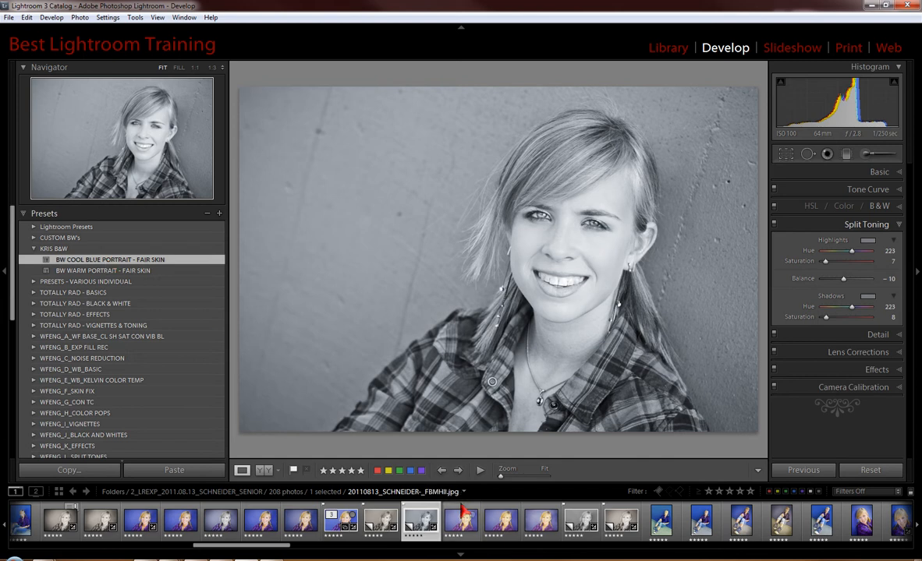
- Compare the original color portrait with its warm and cool black-and-white copies
left_click(343, 516)
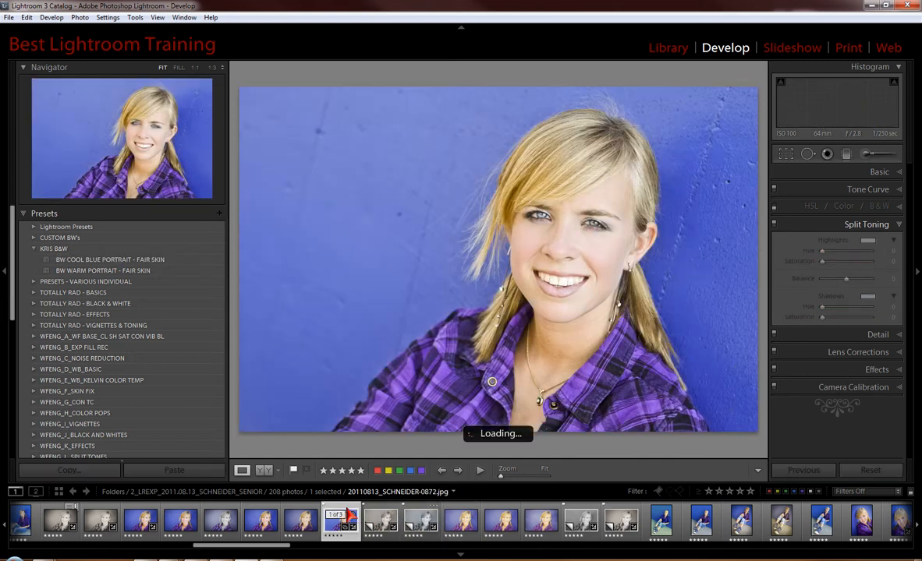
left_click(382, 515)
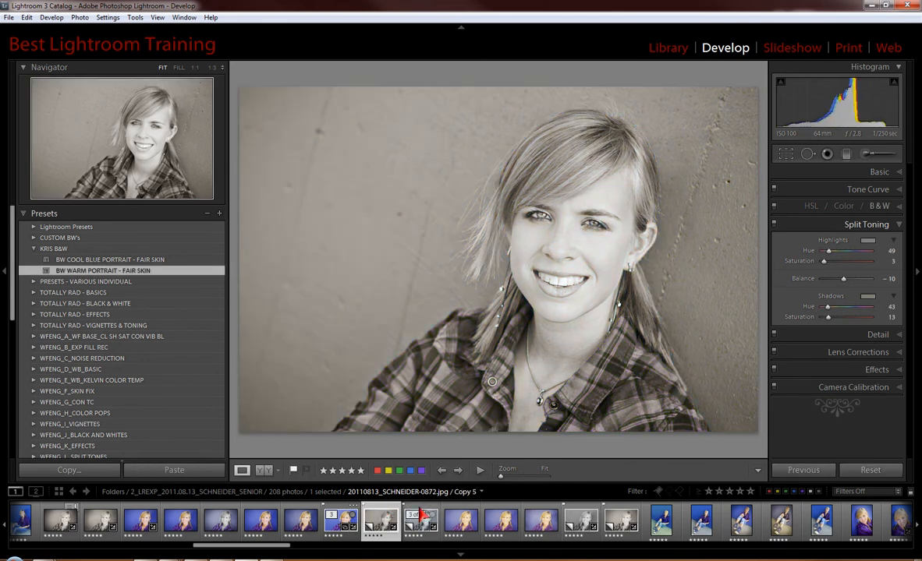
left_click(419, 514)
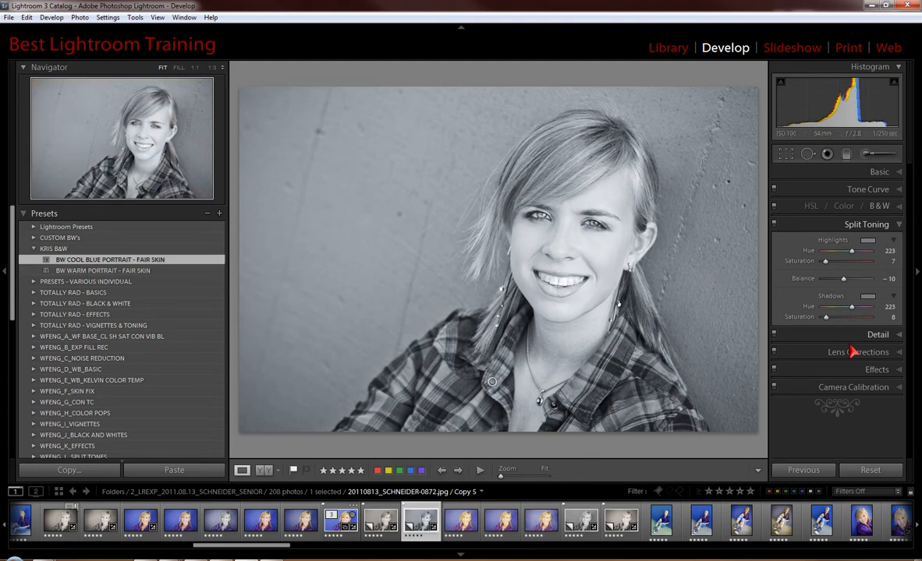
- Strengthen the cool copy's post-crop vignette: amount -36, midpoint 37, roundness +98 and feather 100
left_click(891, 371)
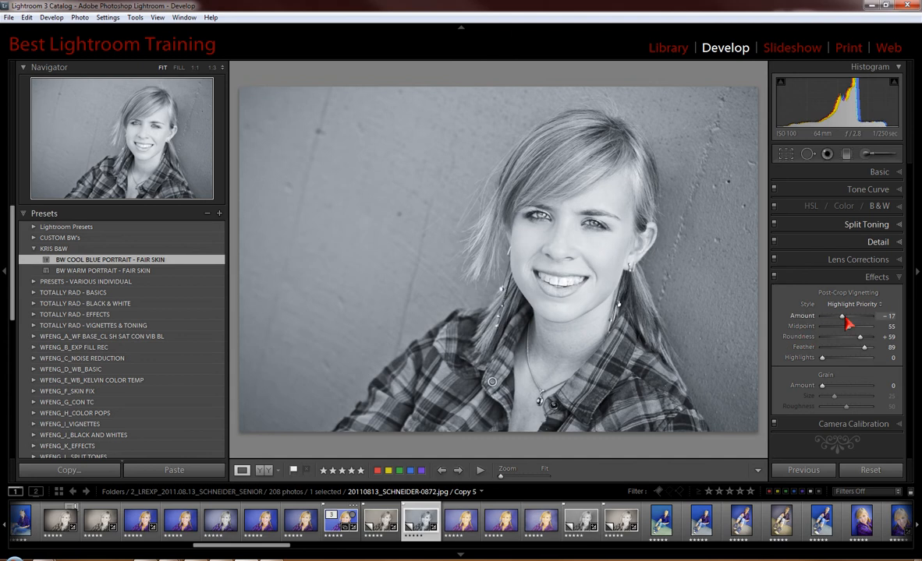
mouse_move(844, 320)
left_mouse_down()
mouse_move(837, 331)
mouse_move(846, 330)
mouse_move(839, 321)
left_mouse_up()
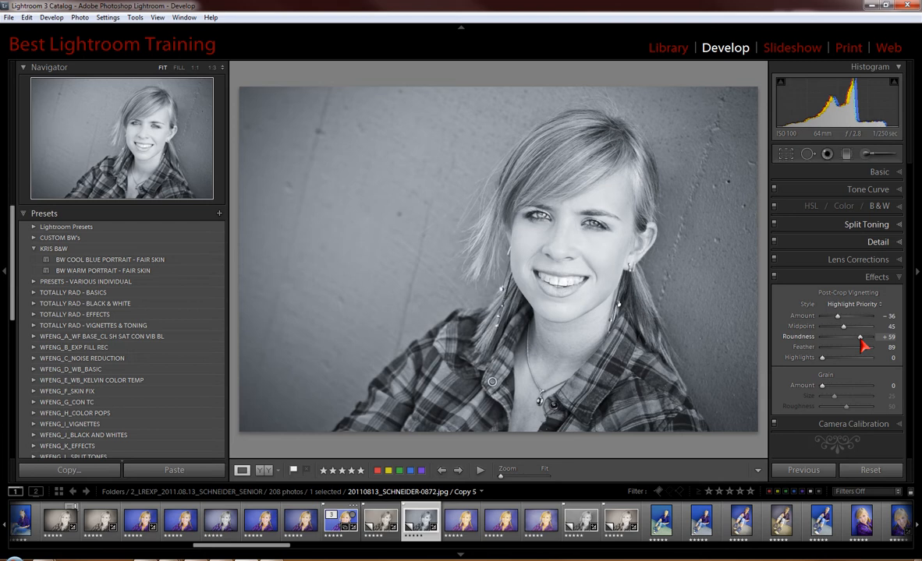
left_click_drag(861, 343, 873, 352)
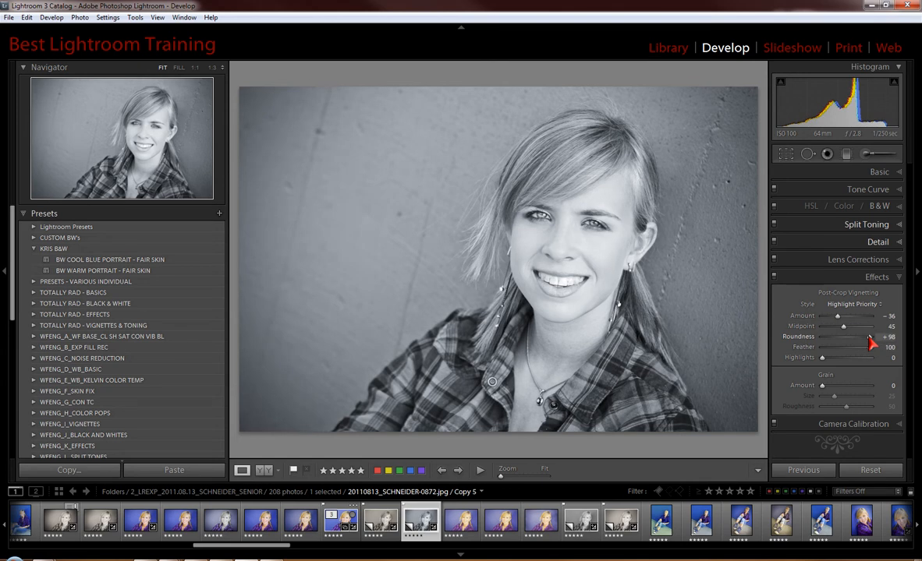
left_click_drag(843, 326, 839, 327)
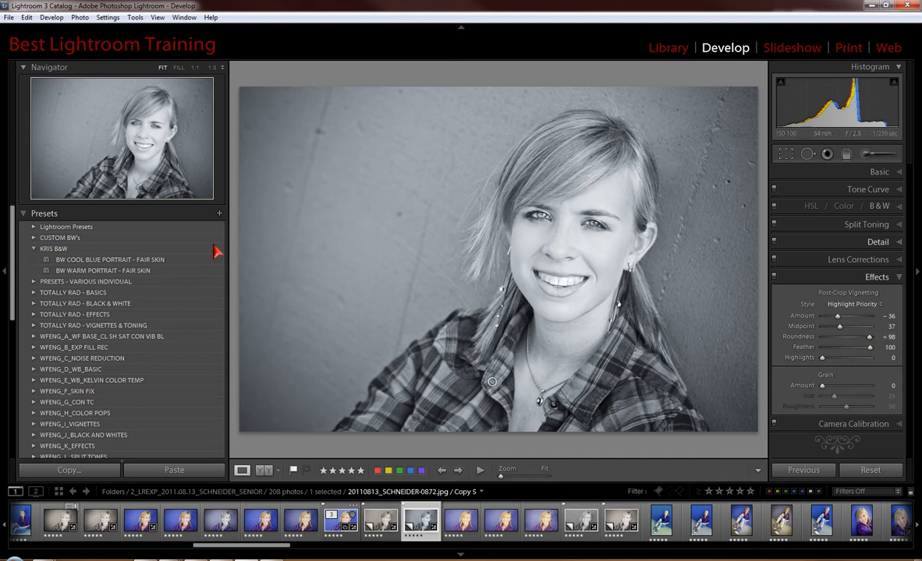
right_click(176, 261)
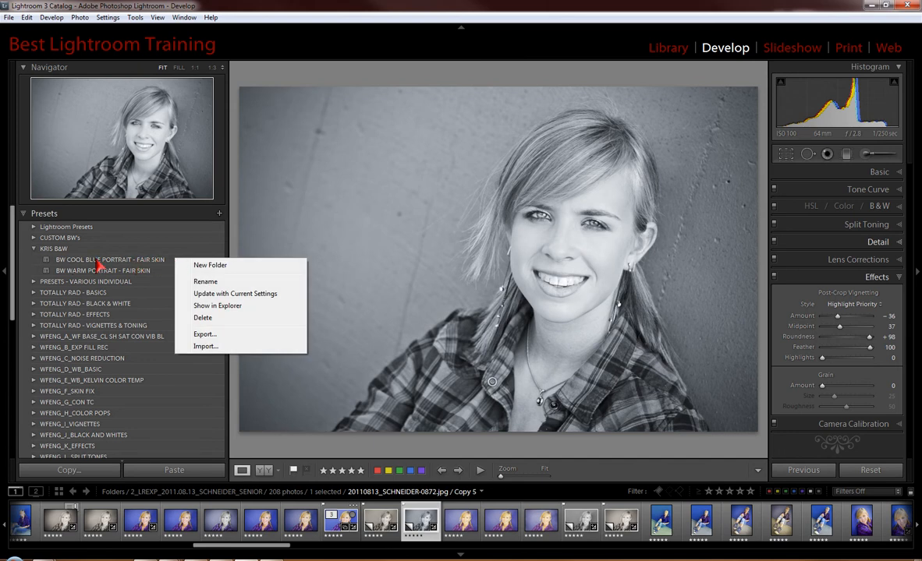
left_click(224, 296)
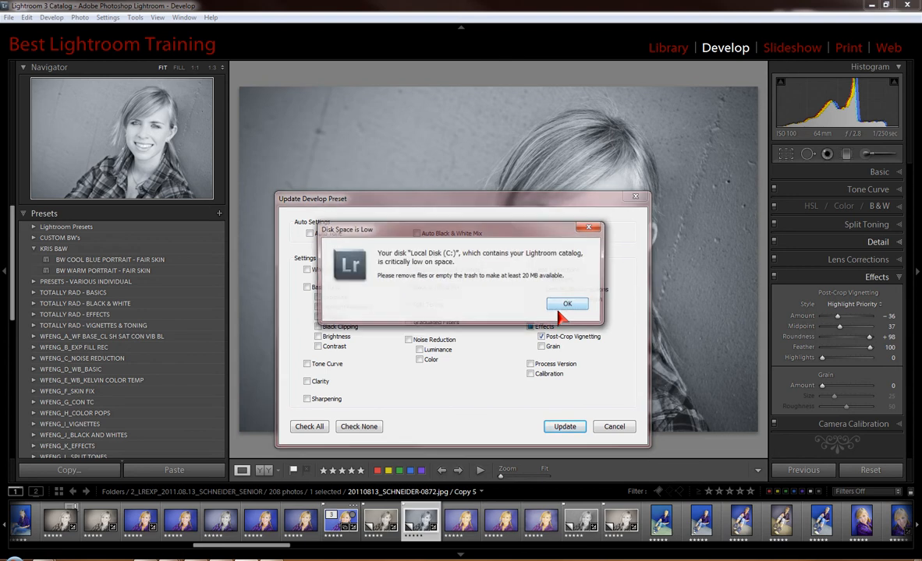
left_click(568, 305)
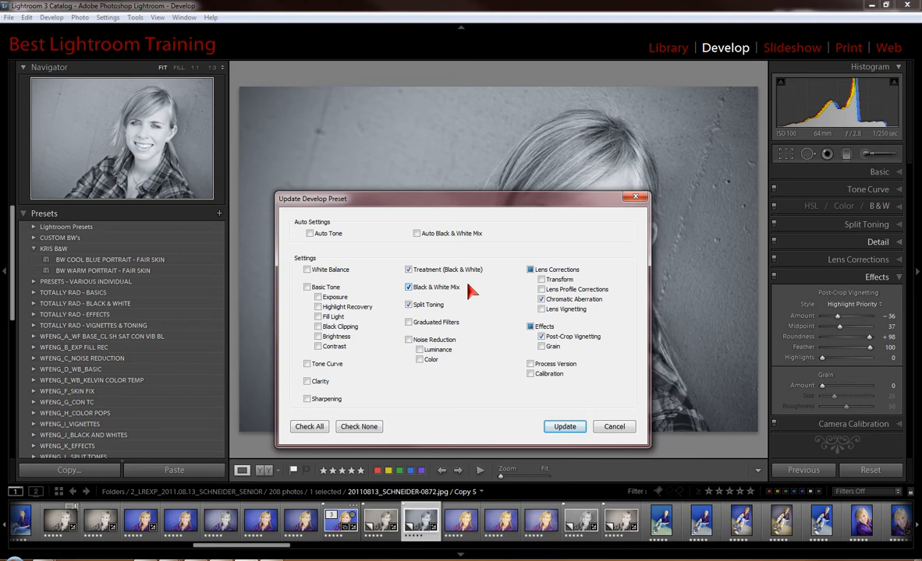
left_click(616, 426)
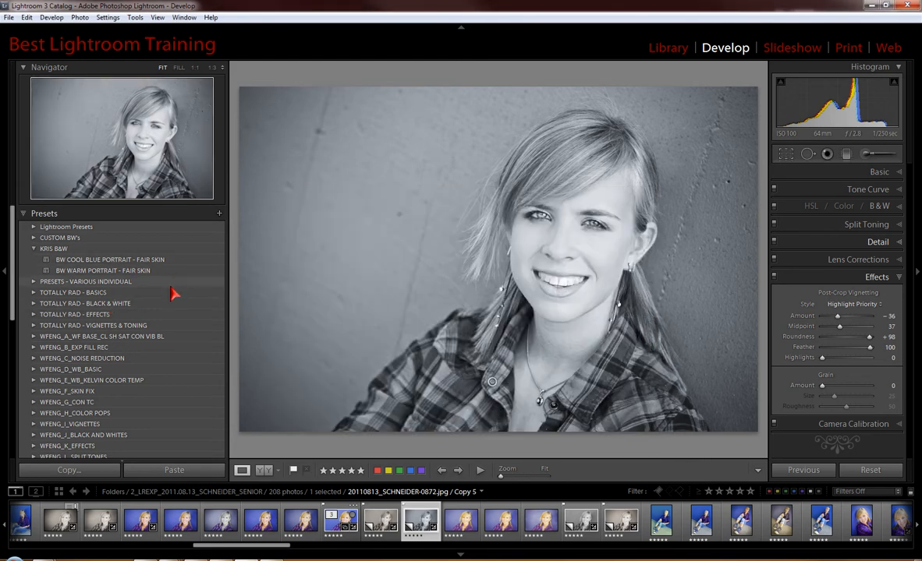
- Update the BW COOL BLUE PORTRAIT - FAIR SKIN preset with the current black-and-white treatment, mix, split toning and post-crop vignetting
right_click(183, 259)
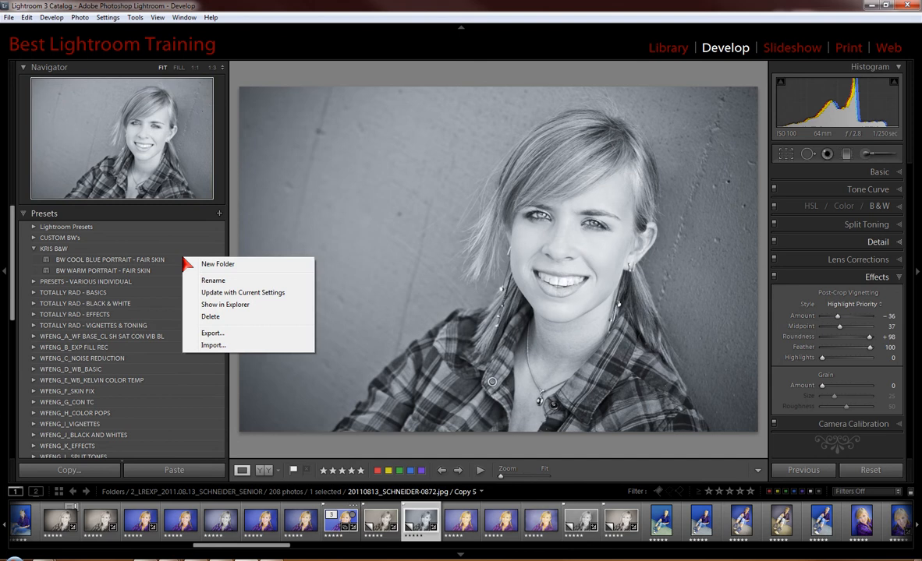
left_click(210, 293)
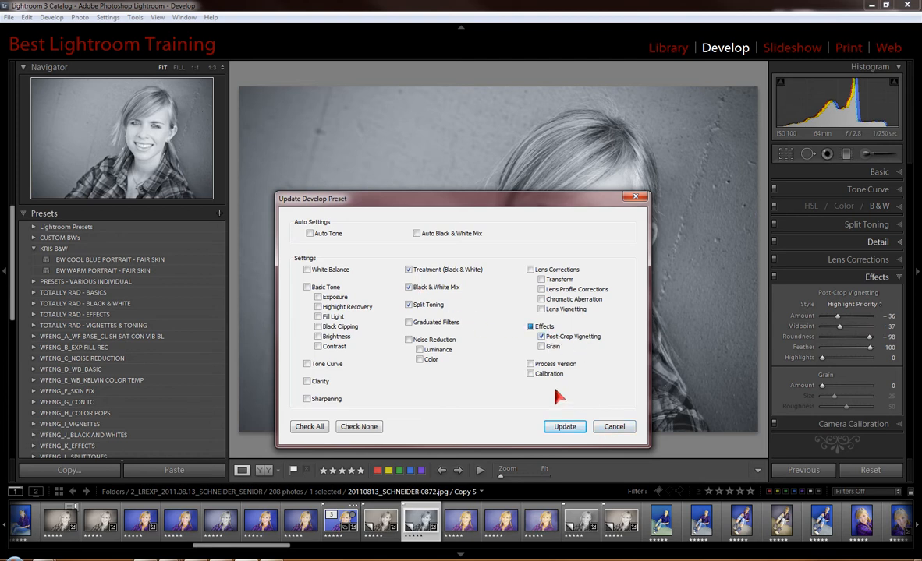
left_click(558, 431)
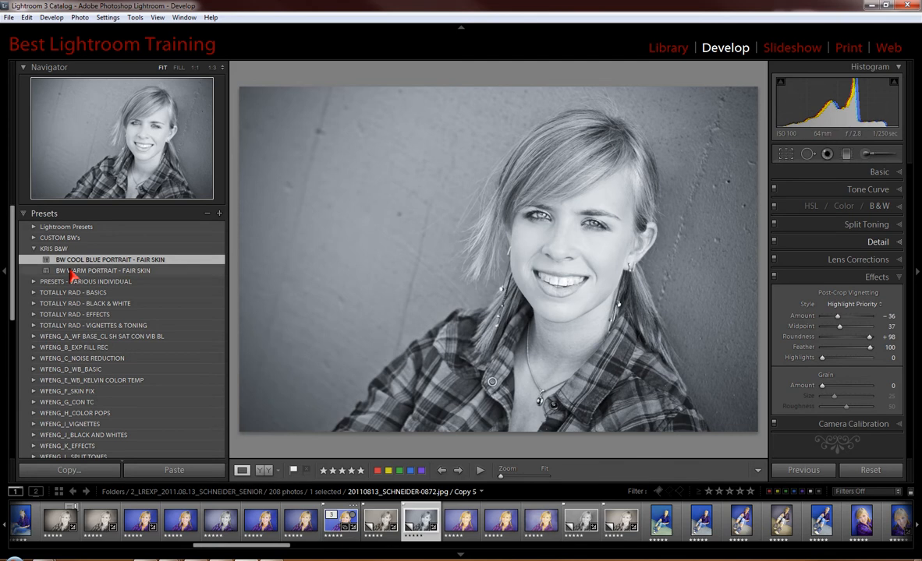
- Set the warm copy's vignette to amount -45, midpoint 40, roundness +100, feather 100, and update the BW WARM PORTRAIT - FAIR SKIN preset with it
left_click(380, 511)
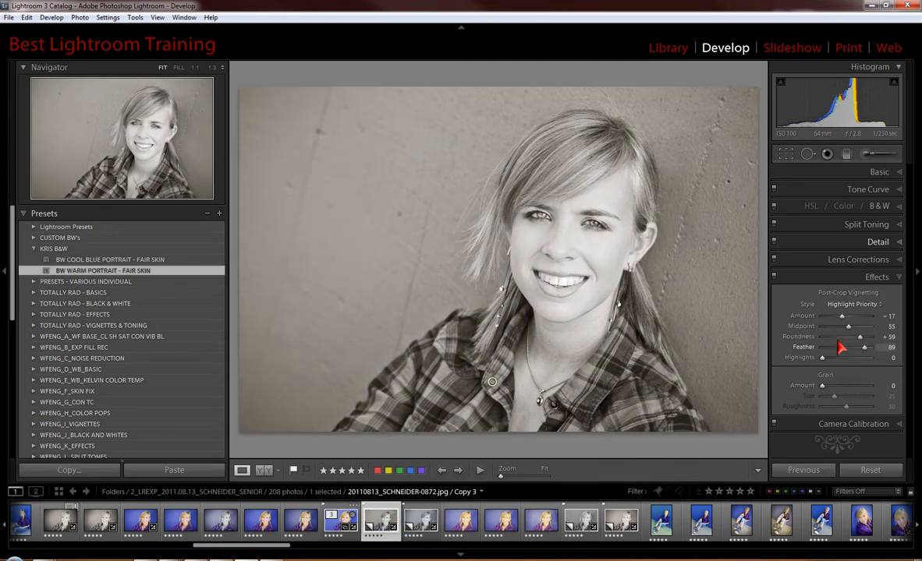
left_click_drag(837, 316, 886, 349)
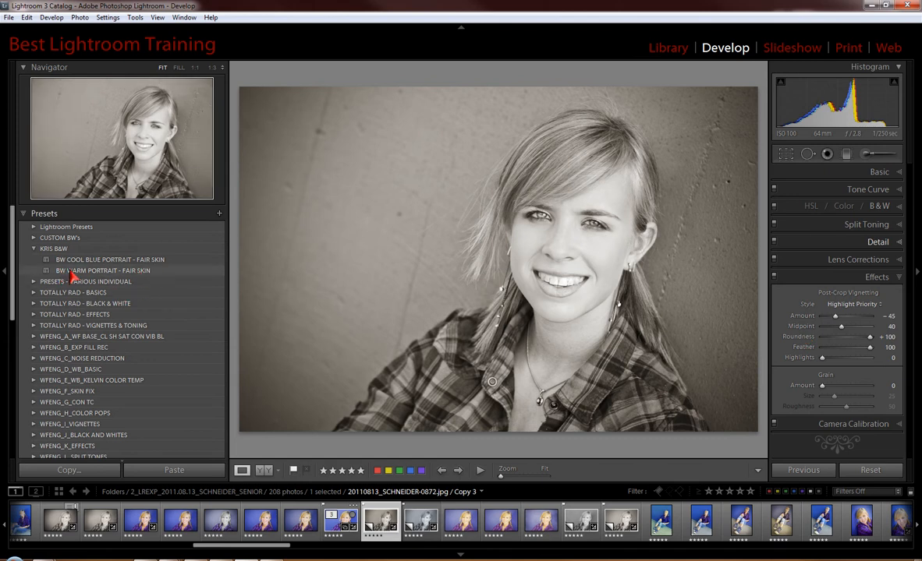
right_click(166, 271)
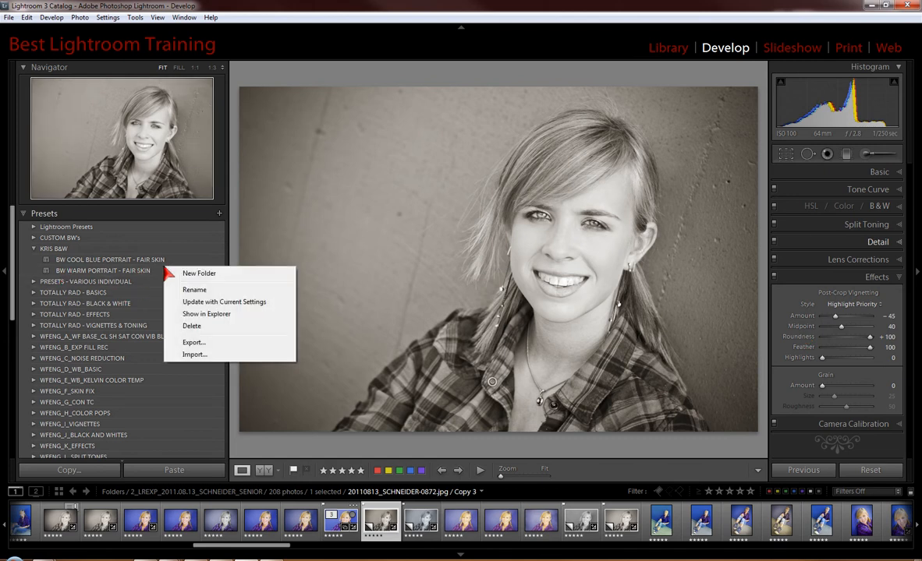
left_click(184, 304)
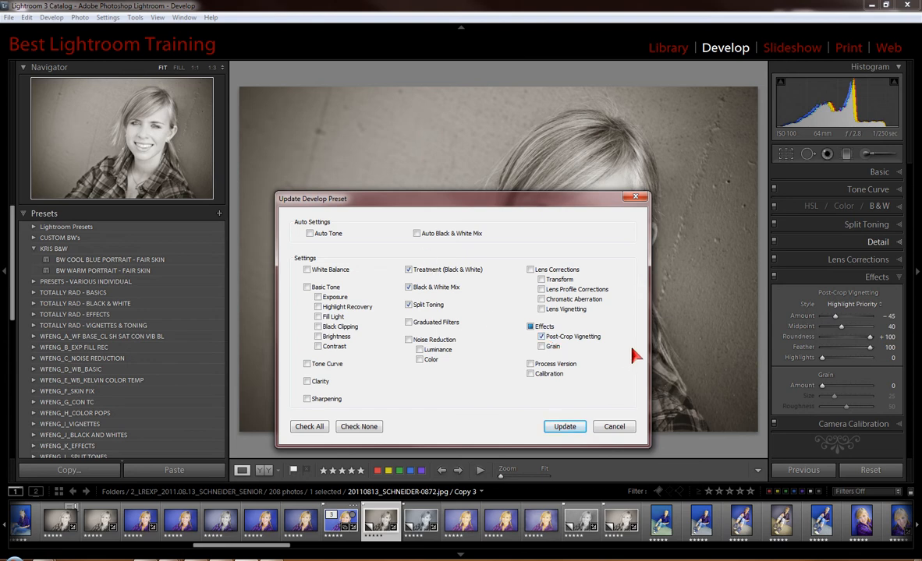
left_click(564, 427)
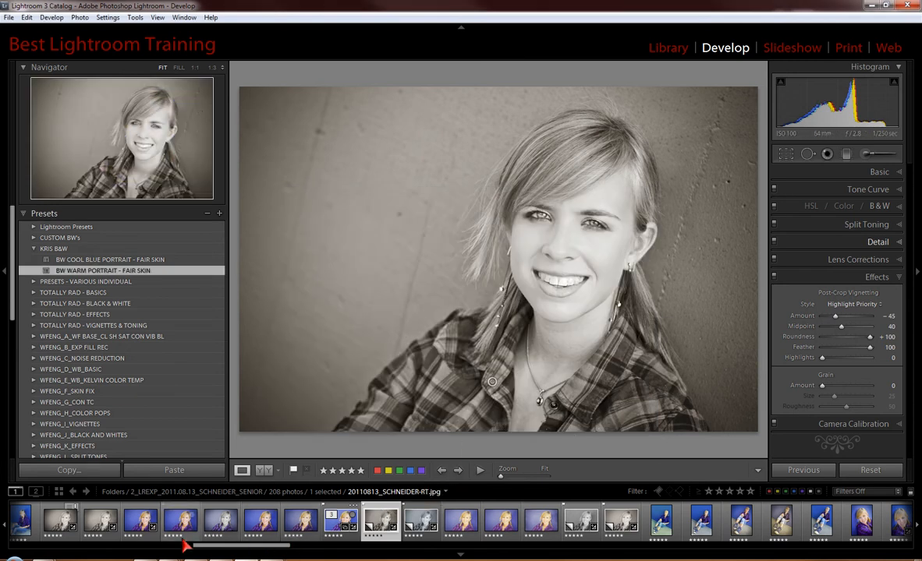
- Create a virtual copy of the full-length seated blue-wall portrait and apply BW COOL BLUE PORTRAIT - FAIR SKIN to it
left_click_drag(227, 545, 184, 545)
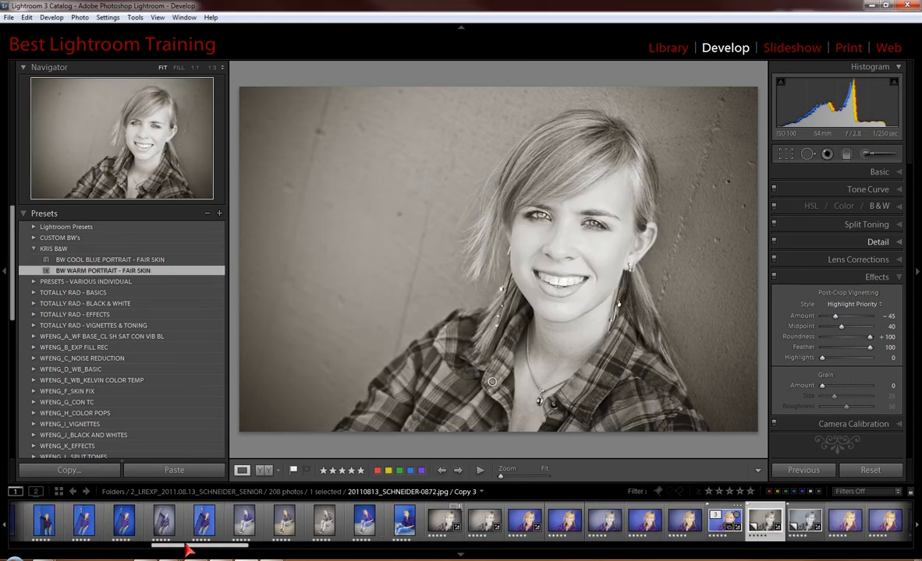
left_click(407, 530)
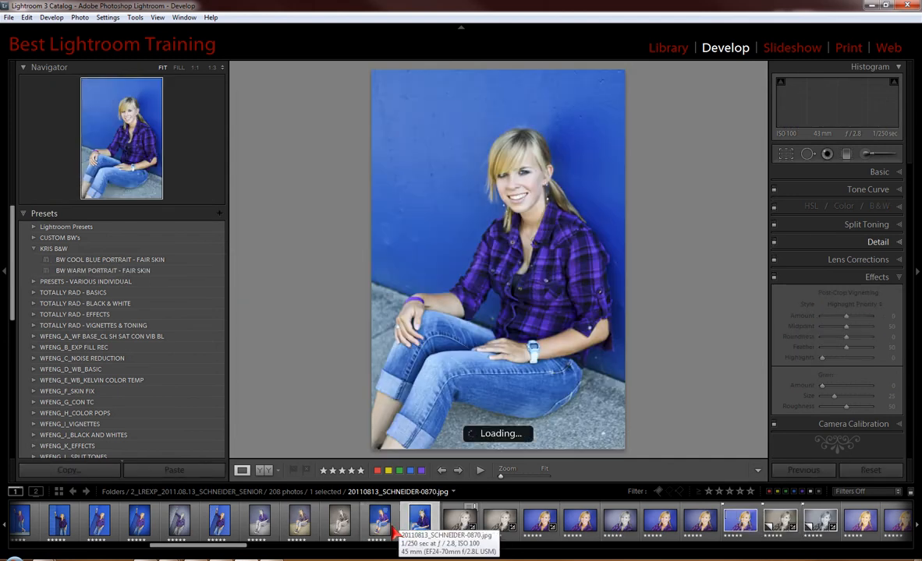
left_click(390, 528)
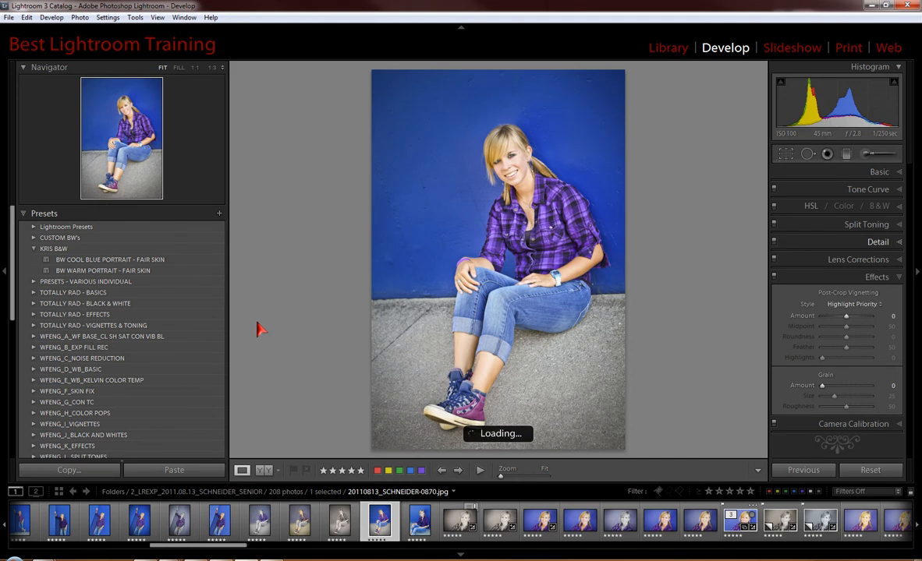
key("ctrl+apostrophe")
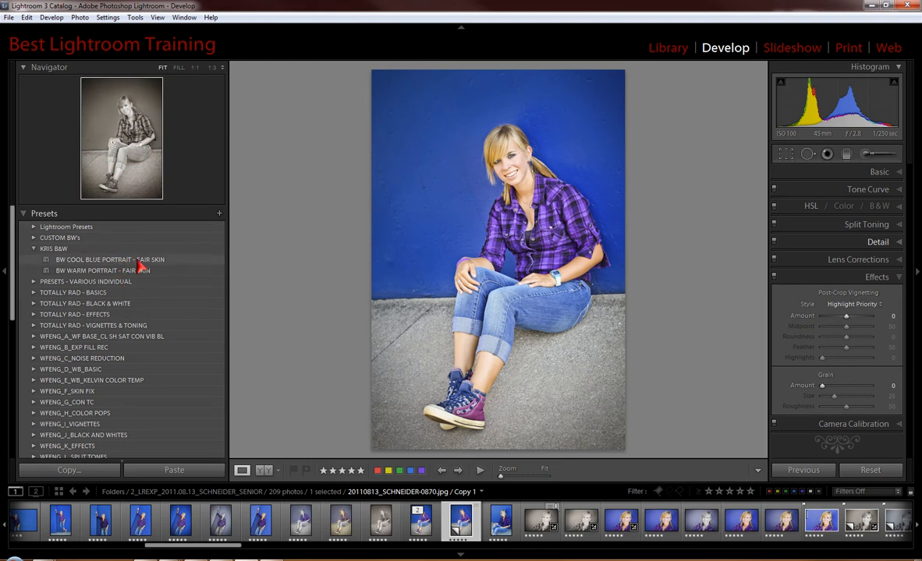
left_click(138, 261)
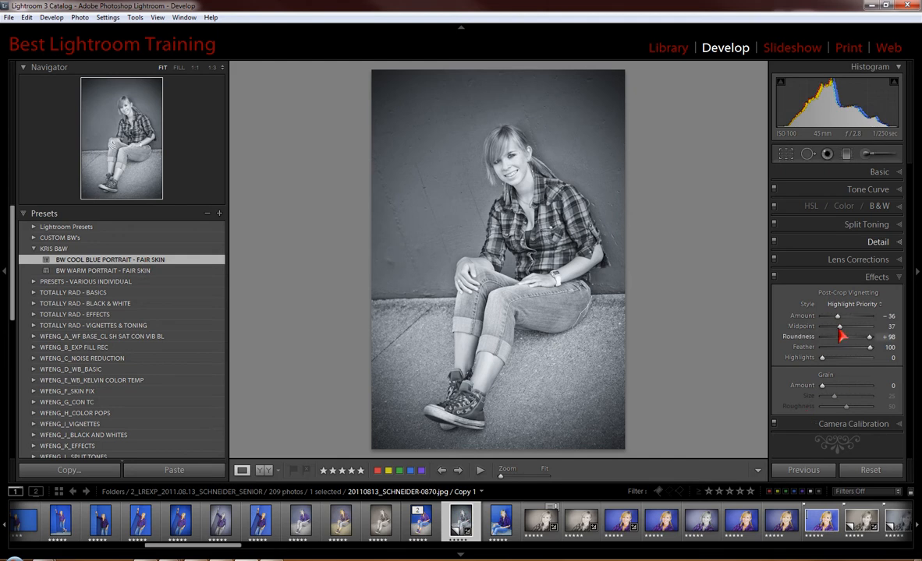
- Soften the seated portrait copy's post-crop vignette: amount -13, midpoint 49, roundness +52 and feather 64
left_click_drag(837, 316, 857, 338)
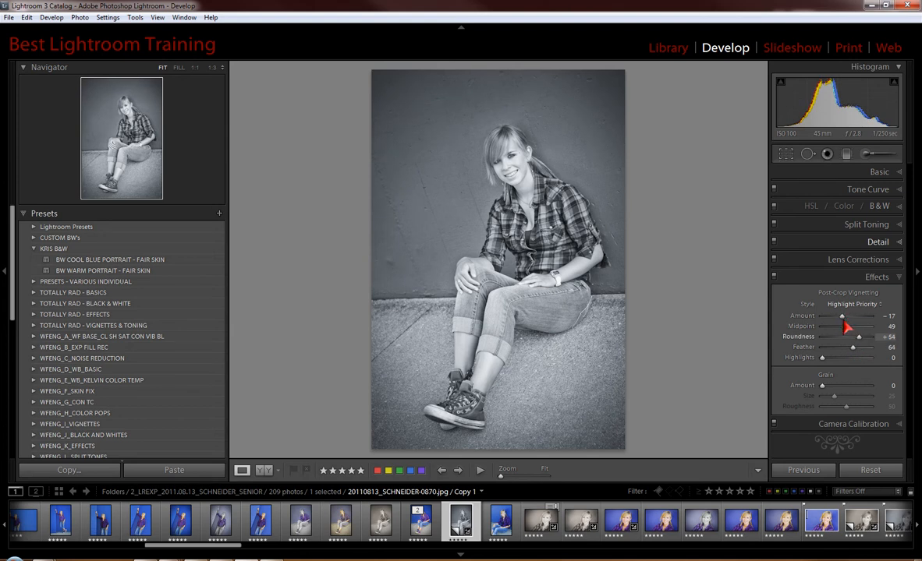
double_click(843, 316)
left_click_drag(847, 317, 843, 319)
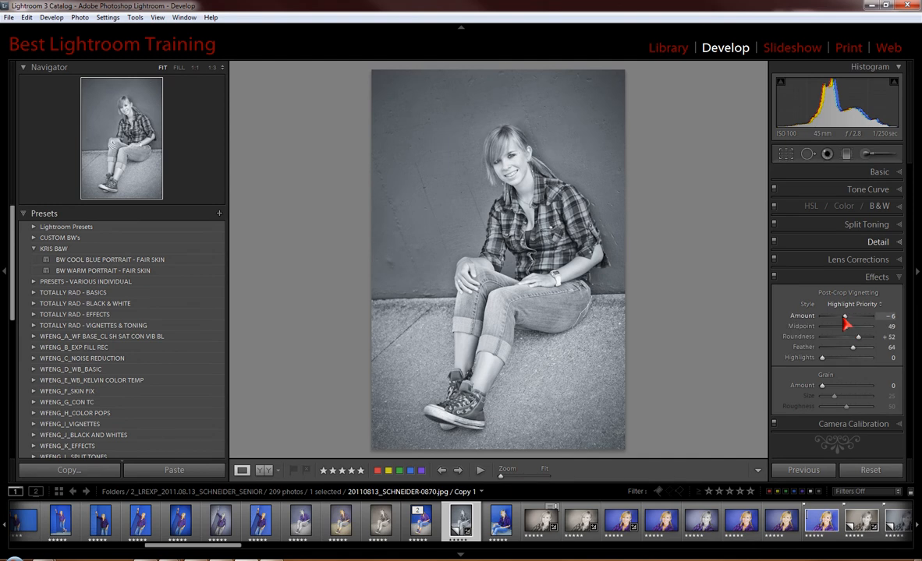
left_click_drag(844, 319, 840, 319)
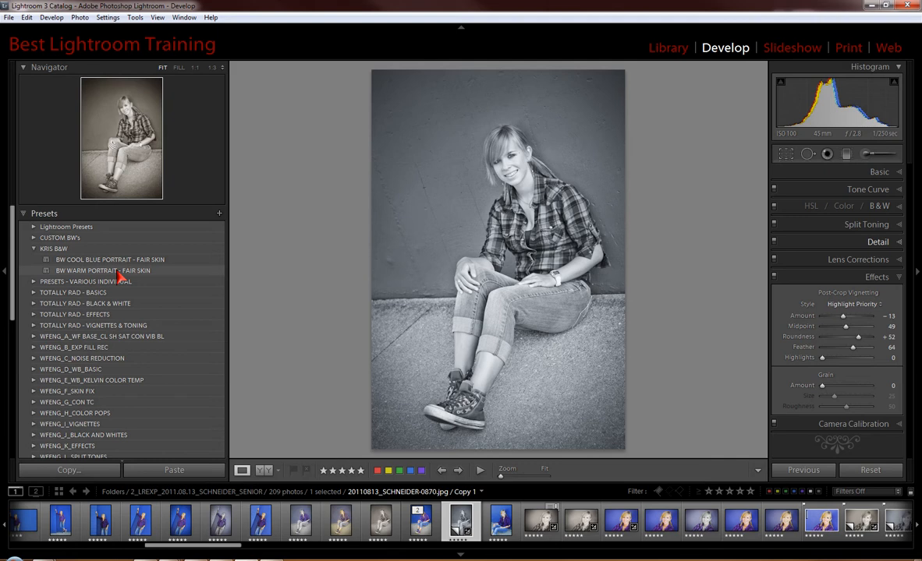
- Review the seated portrait copy's black-and-white mix, basic, post-crop vignette and split toning settings, including the highlights color
left_click(899, 206)
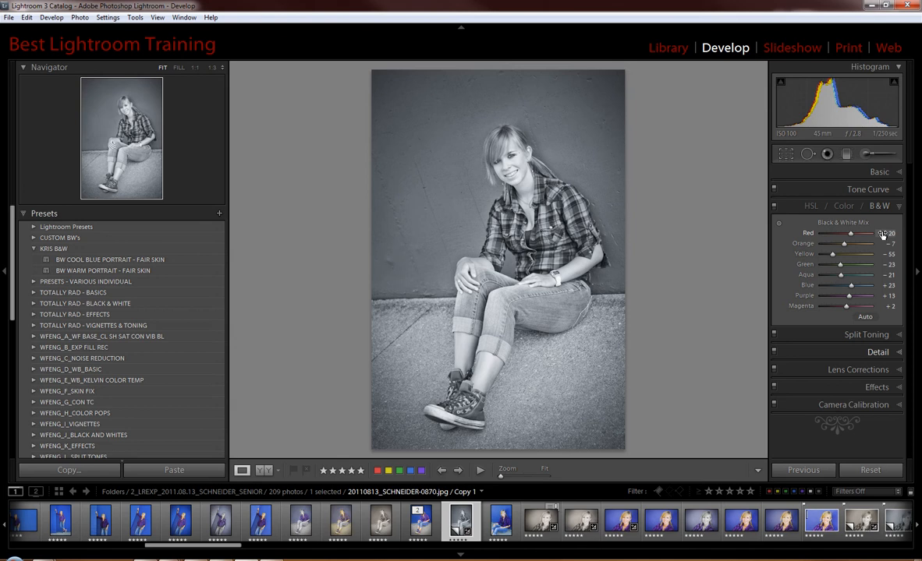
left_click(889, 172)
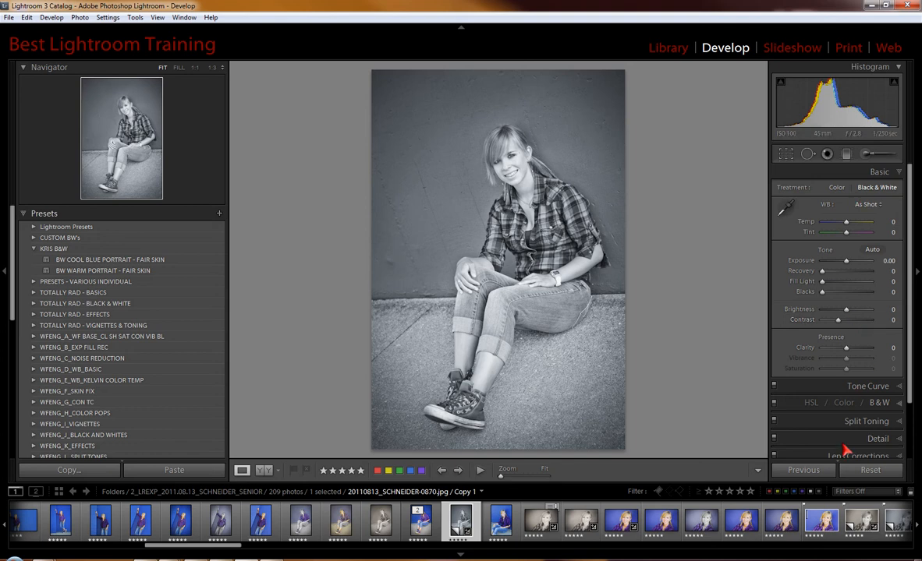
left_click(898, 405)
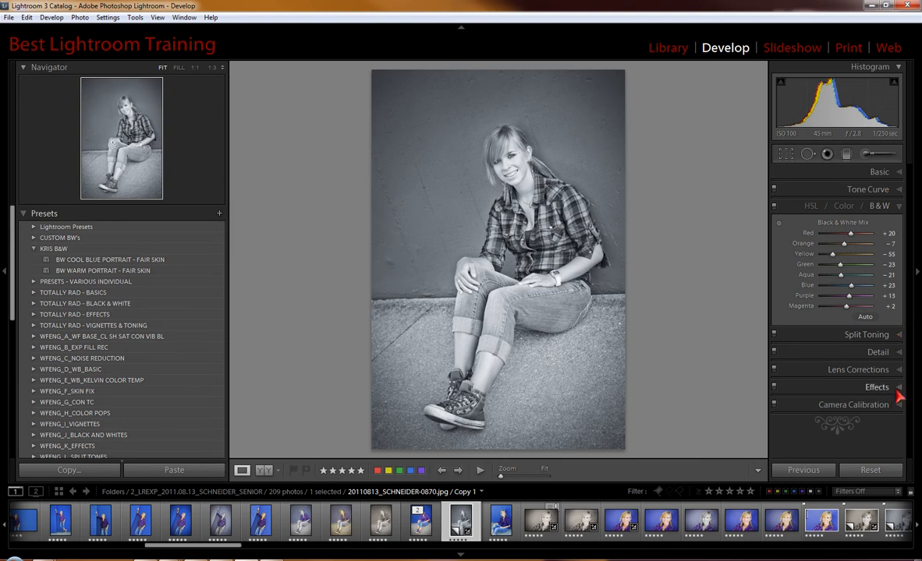
left_click(831, 384)
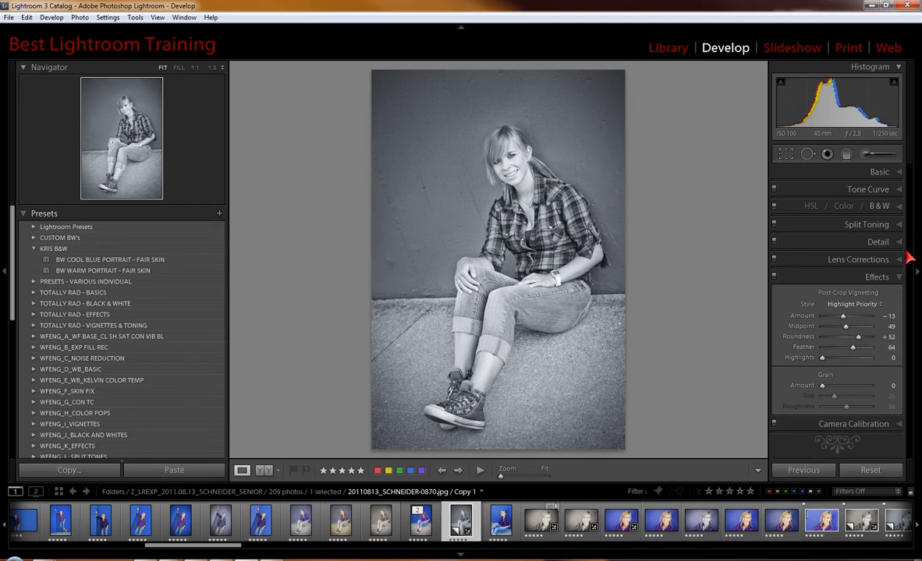
left_click(898, 225)
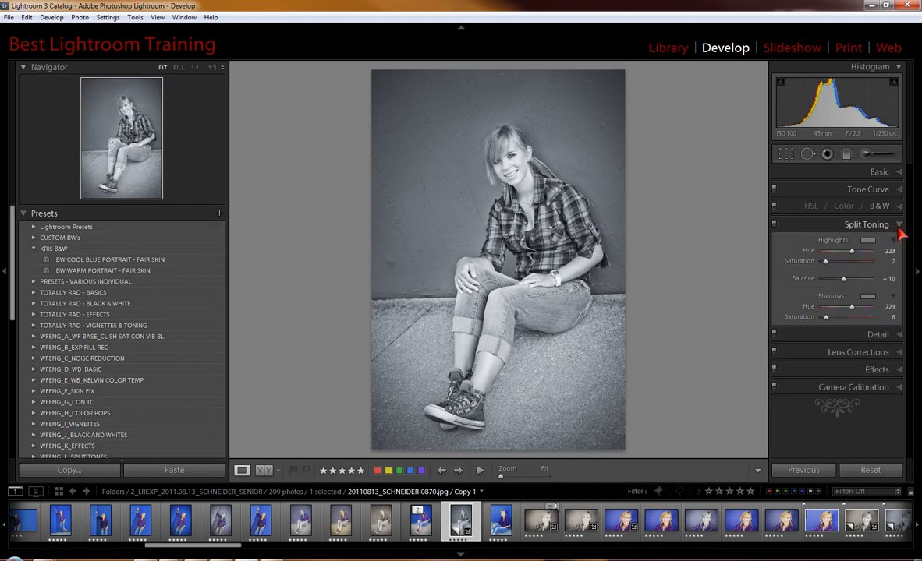
left_click(867, 240)
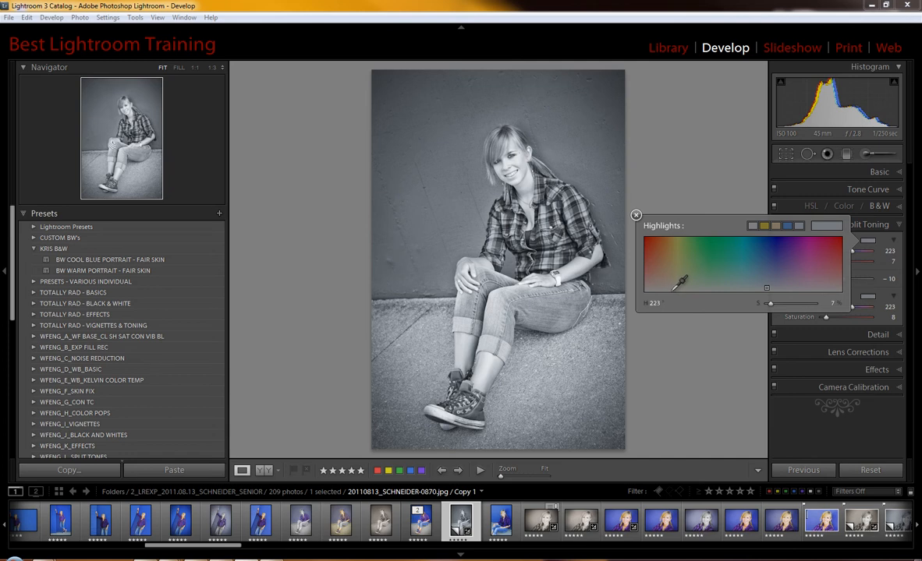
left_click(880, 294)
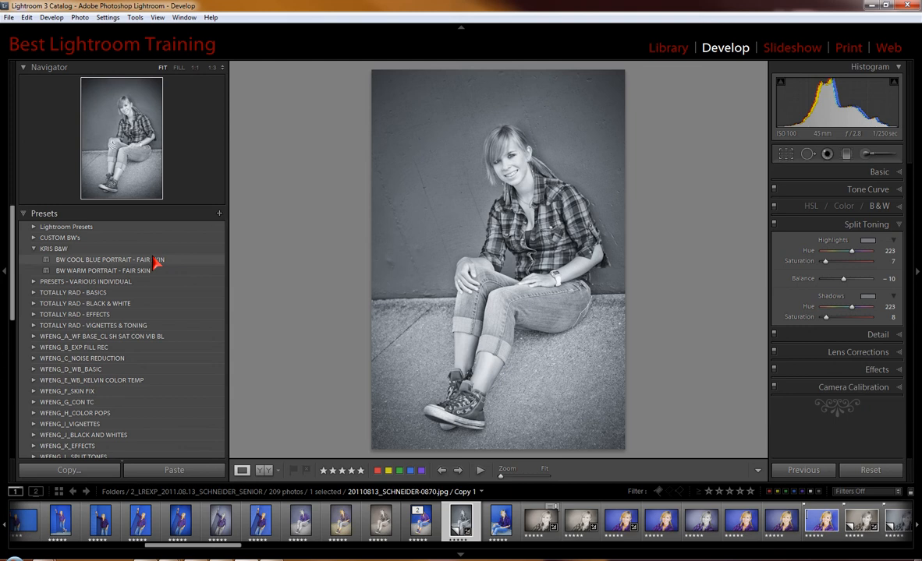
- Return the seated portrait copy to its Create Virtual Copy history state
left_click(26, 213)
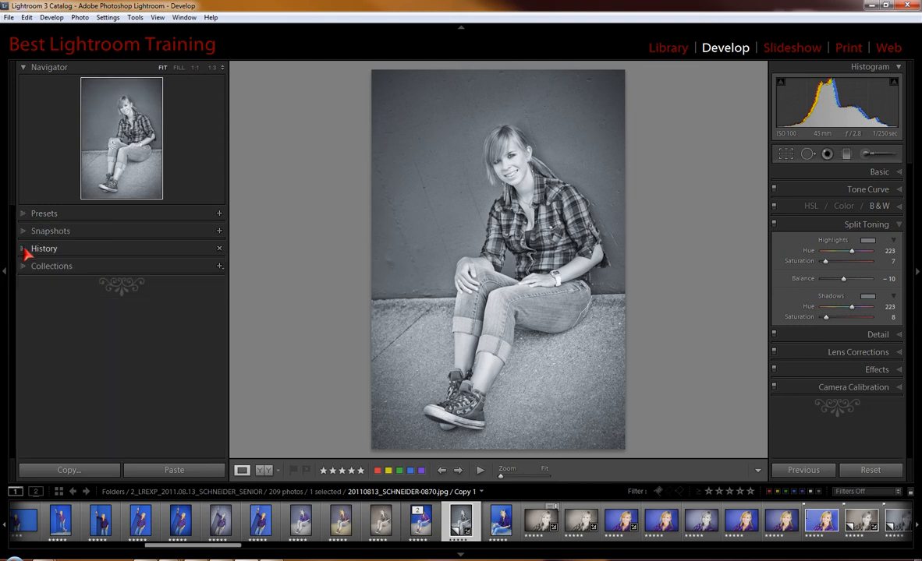
left_click(26, 249)
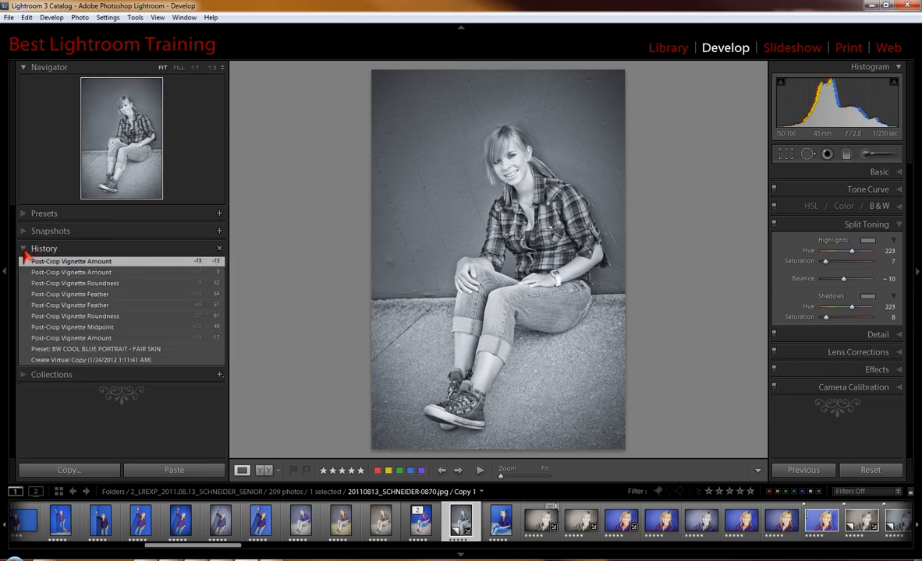
left_click(72, 360)
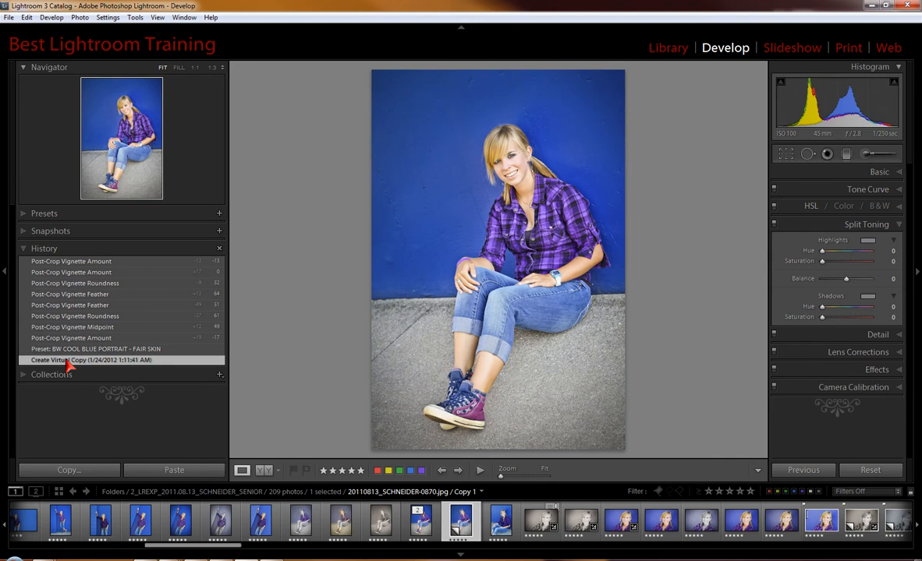